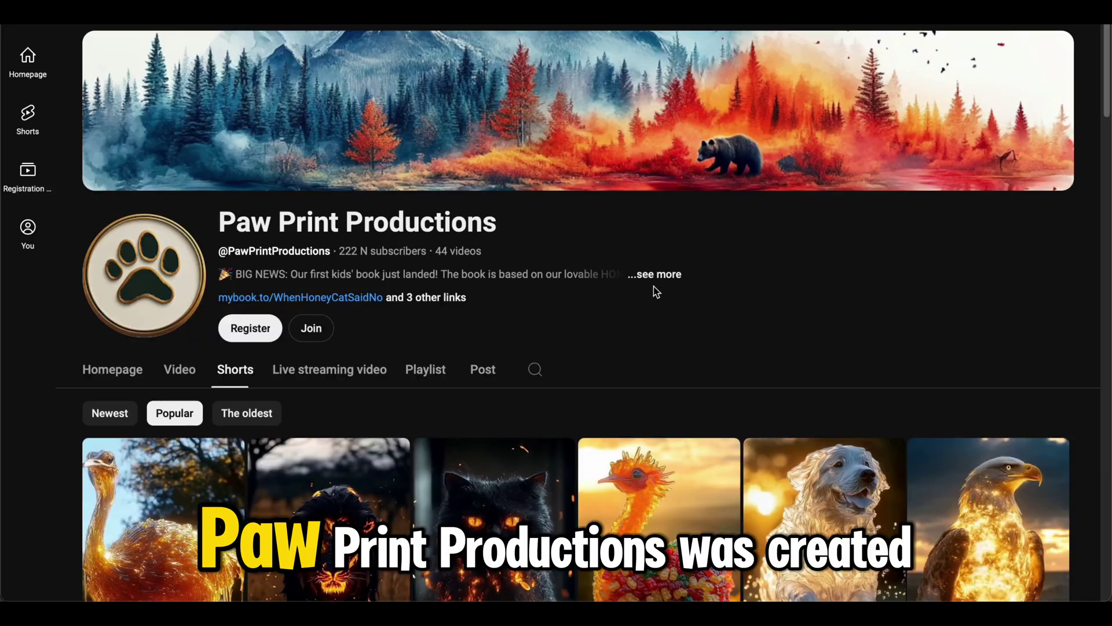
Read the channel's full details, then scroll down through its Shorts grid
{"action": "left_click", "coordinate": [657, 276]}
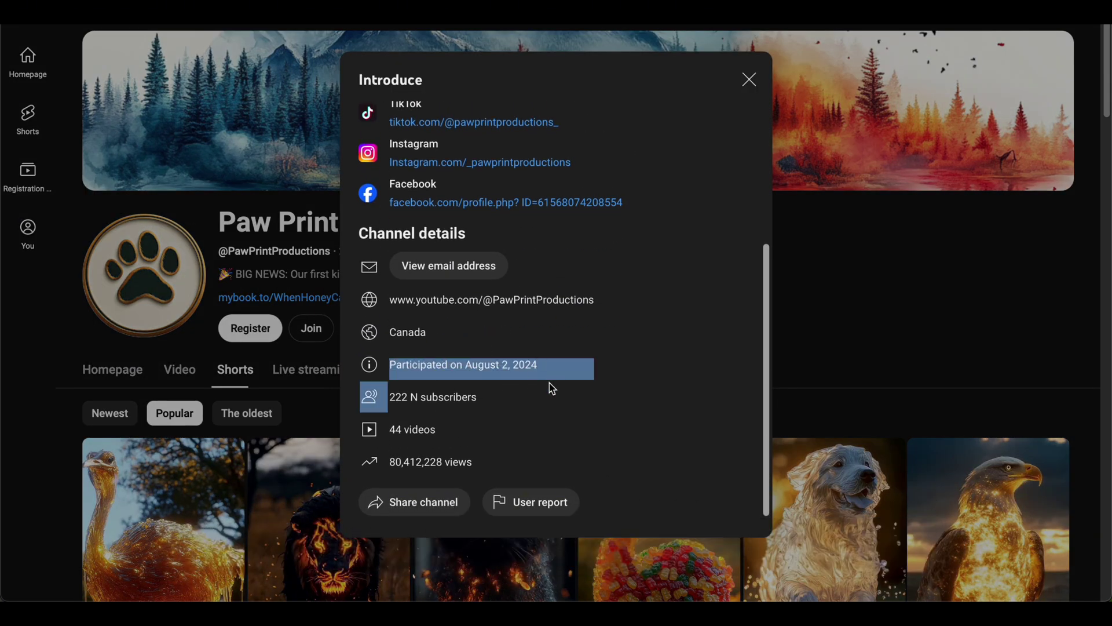
{"action": "left_click", "coordinate": [752, 79]}
{"action": "scroll", "coordinate": [840, 332], "scroll_direction": "down", "scroll_amount": 5}
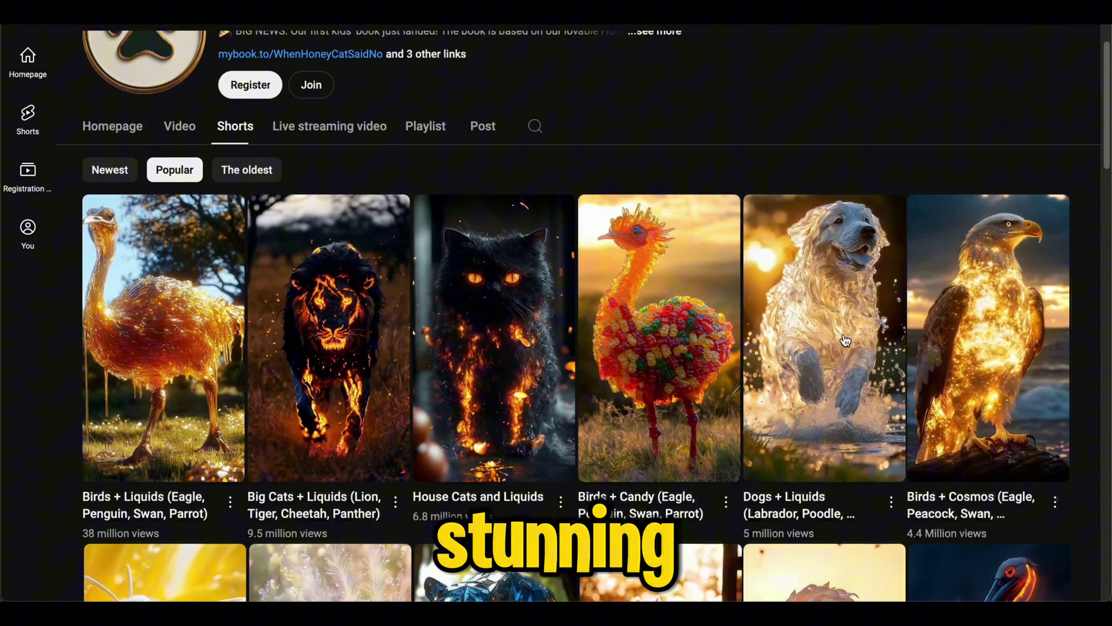
{"action": "scroll", "coordinate": [845, 341], "scroll_direction": "down", "scroll_amount": 3}
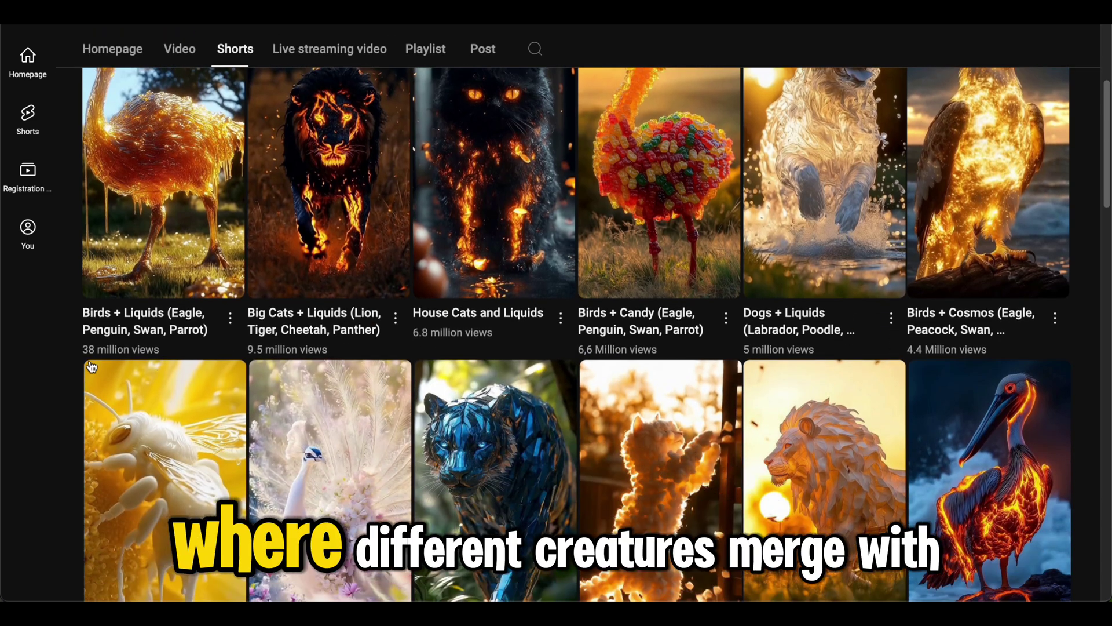
{"action": "scroll", "coordinate": [605, 369], "scroll_direction": "down", "scroll_amount": 12}
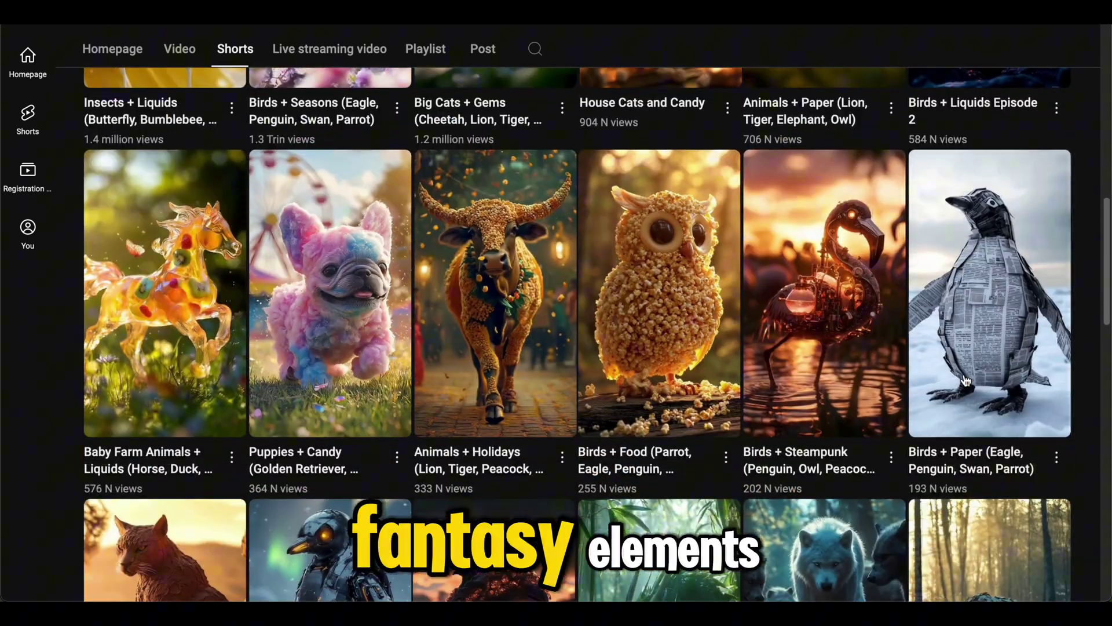
{"action": "scroll", "coordinate": [965, 380], "scroll_direction": "down", "scroll_amount": 11}
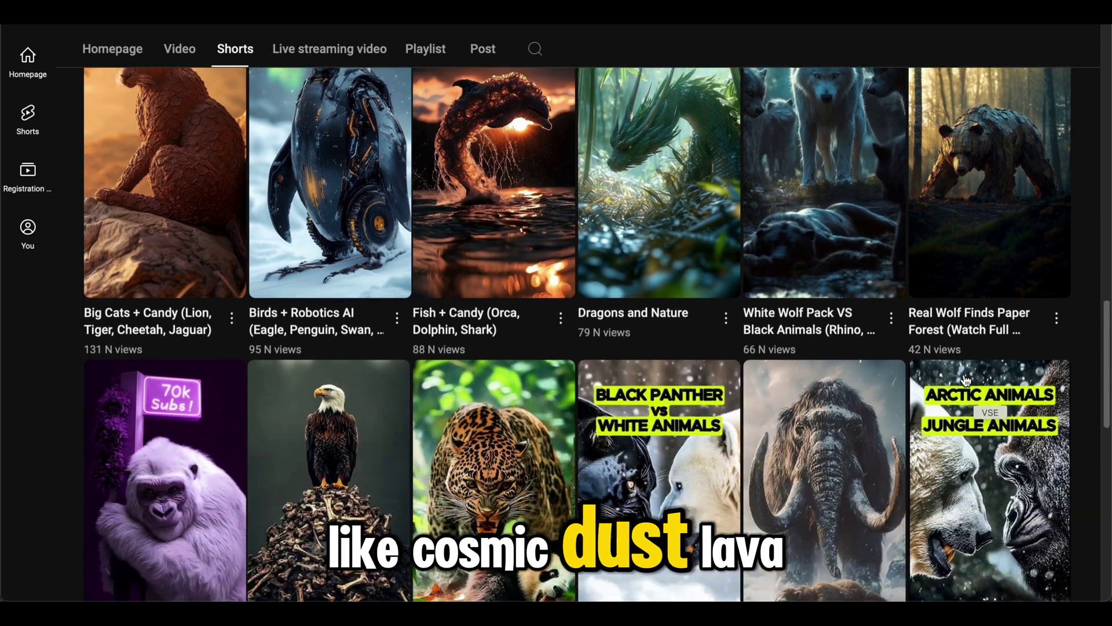
{"action": "scroll", "coordinate": [965, 380], "scroll_direction": "down", "scroll_amount": 13}
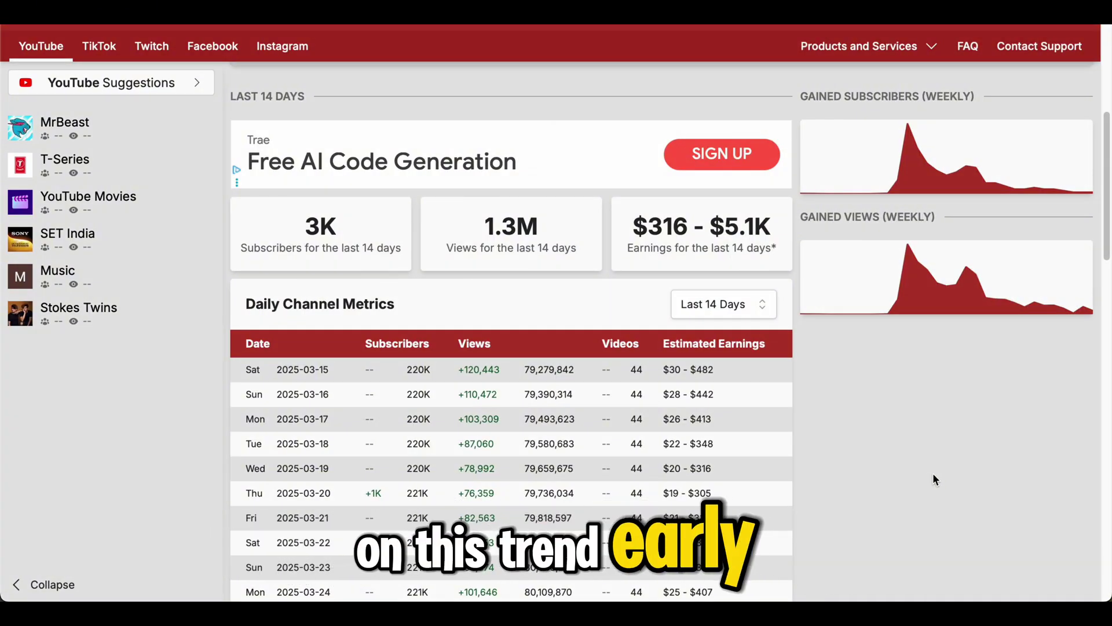
{"action": "scroll", "coordinate": [933, 480], "scroll_direction": "down", "scroll_amount": 3}
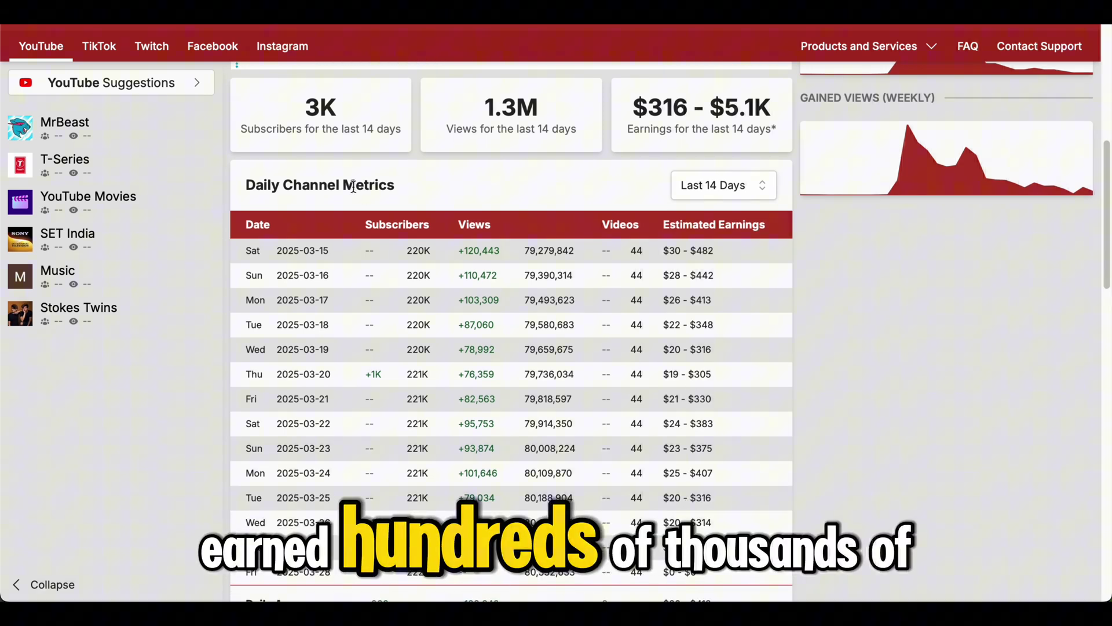
{"action": "left_click_drag", "start_coordinate": [277, 113], "coordinate": [582, 107]}
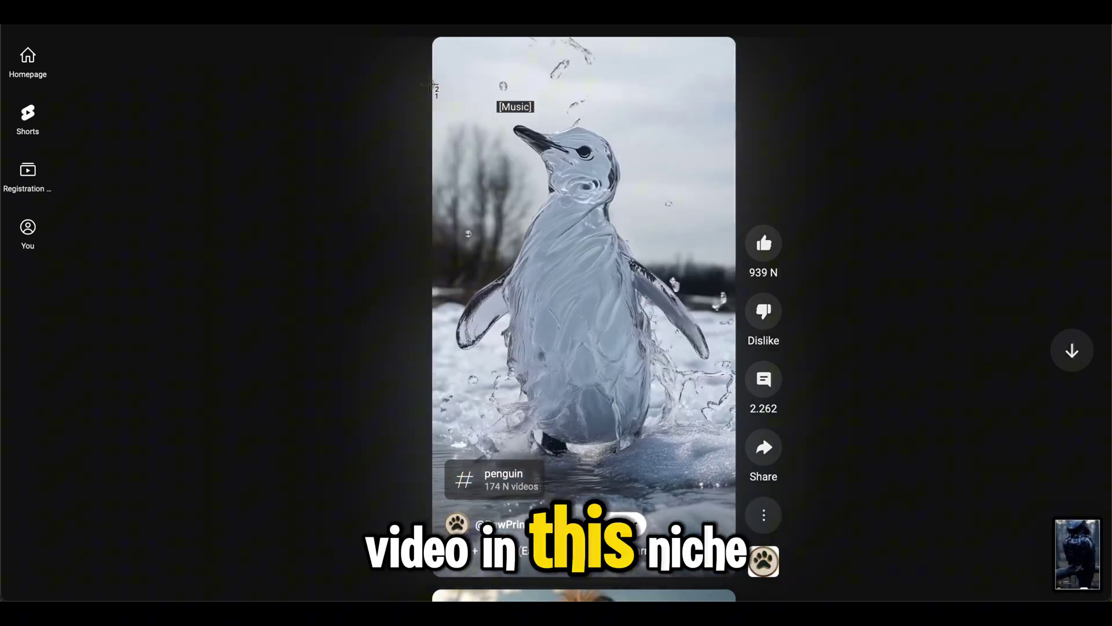
Capture screenshots of the Short's video frame showing the honey ostrich
{"action": "key", "text": "super+shift+4"}
{"action": "left_click_drag", "start_coordinate": [433, 39], "coordinate": [736, 397]}
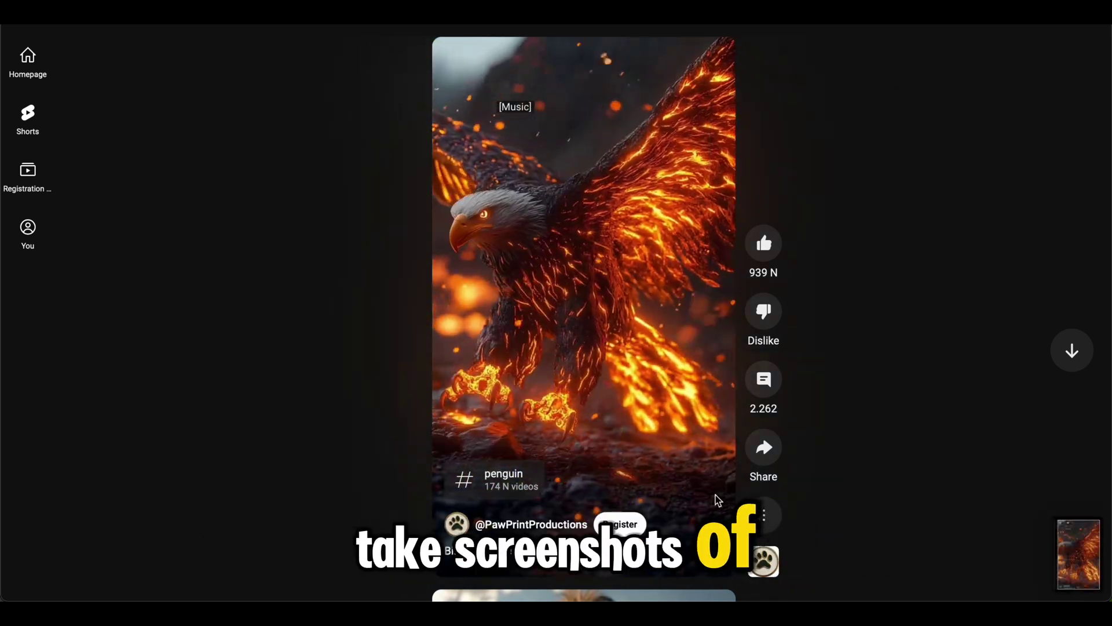
{"action": "key", "text": "super+shift+4"}
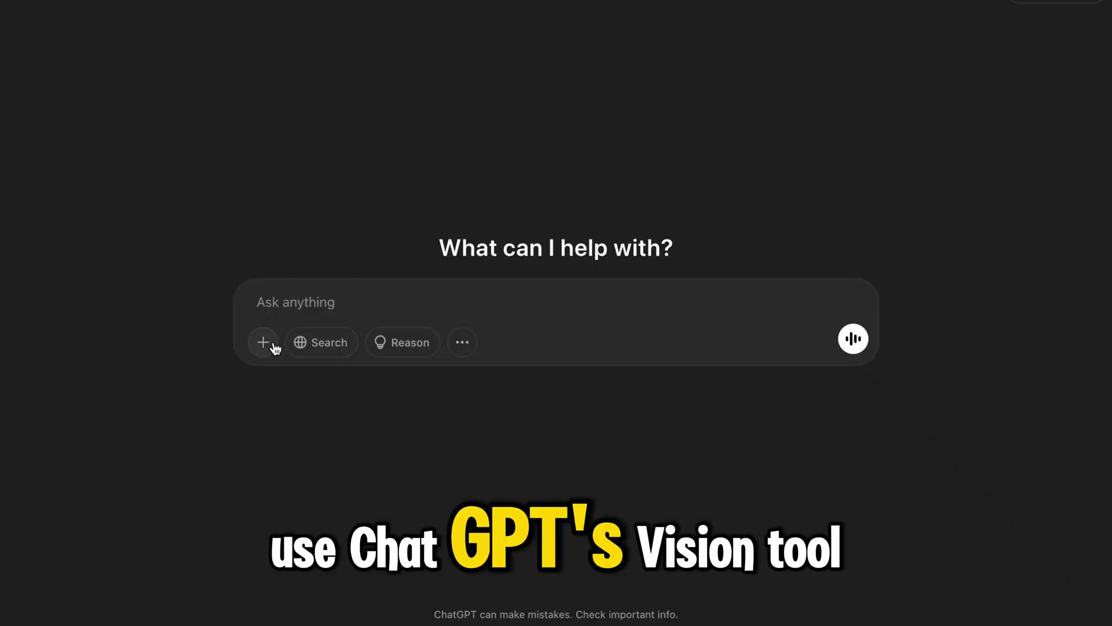
Attach the honey ostrich screenshot in ChatGPT and paste the prepared image-prompt request
{"action": "left_click", "coordinate": [275, 347]}
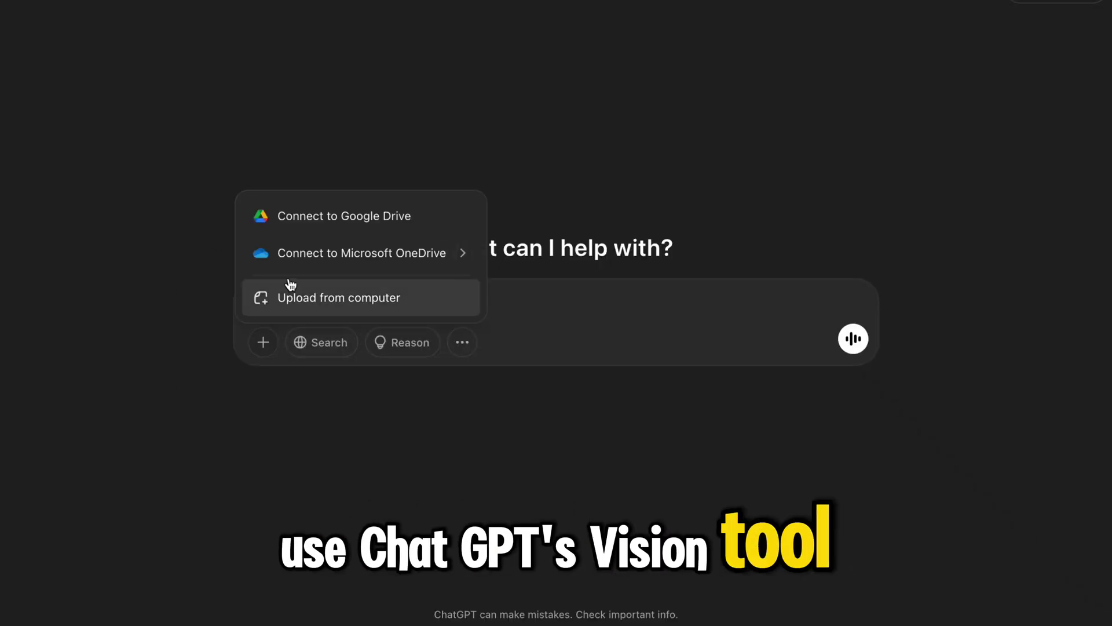
{"action": "left_click", "coordinate": [292, 298]}
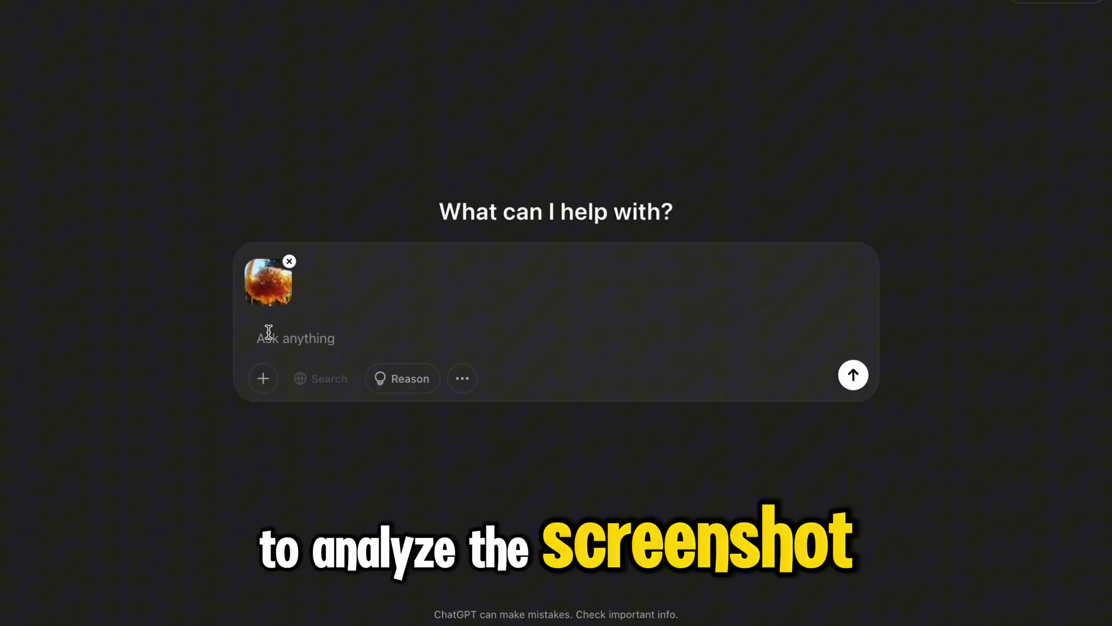
{"action": "type", "text": "Create a highly accurate and detailed prompt for this image. Make sure to include specific details like colors, textures, mood, lighting, any objects or people present, the setting & also the atmosphere."}
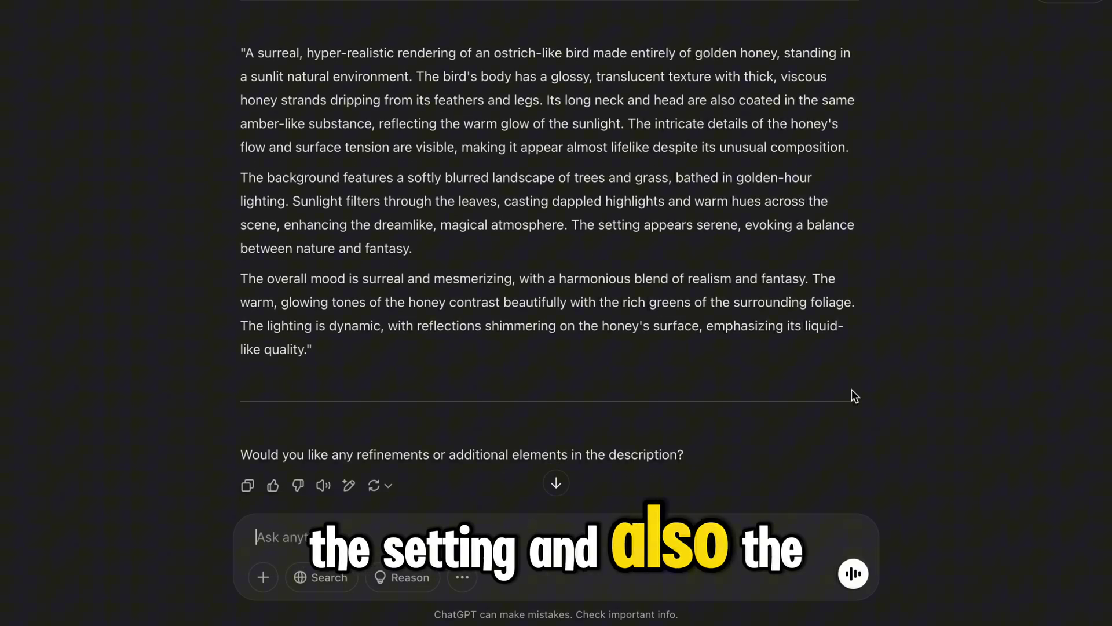
{"action": "scroll", "coordinate": [852, 390], "scroll_direction": "up", "scroll_amount": 2}
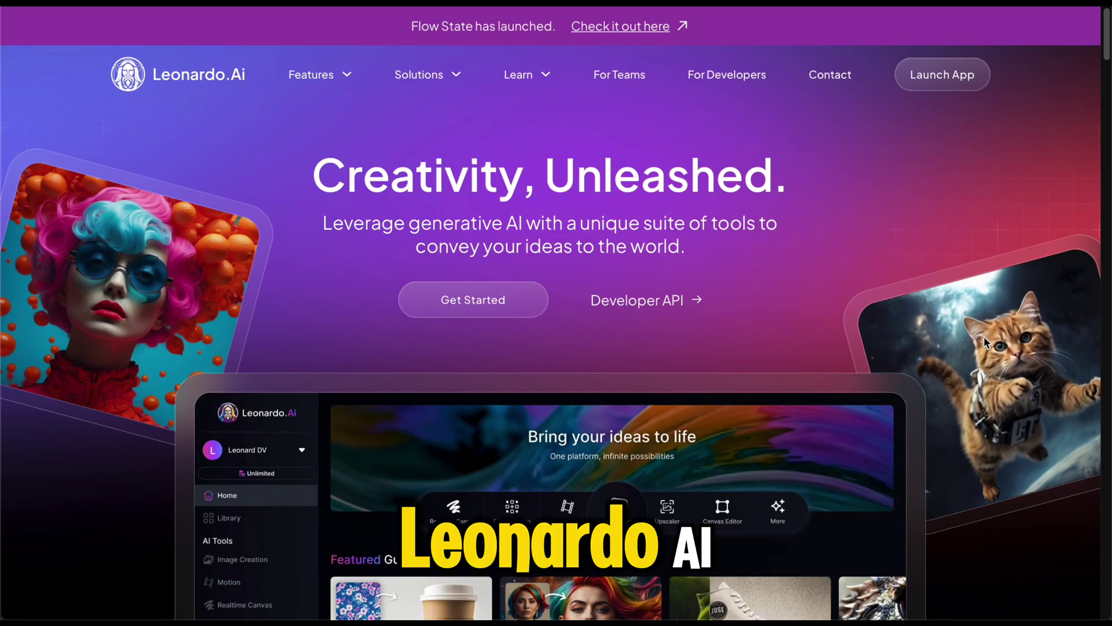
Scroll down the Leonardo.Ai marketing homepage
{"action": "scroll", "coordinate": [983, 339], "scroll_direction": "down", "scroll_amount": 10}
{"action": "scroll", "coordinate": [987, 343], "scroll_direction": "down", "scroll_amount": 15}
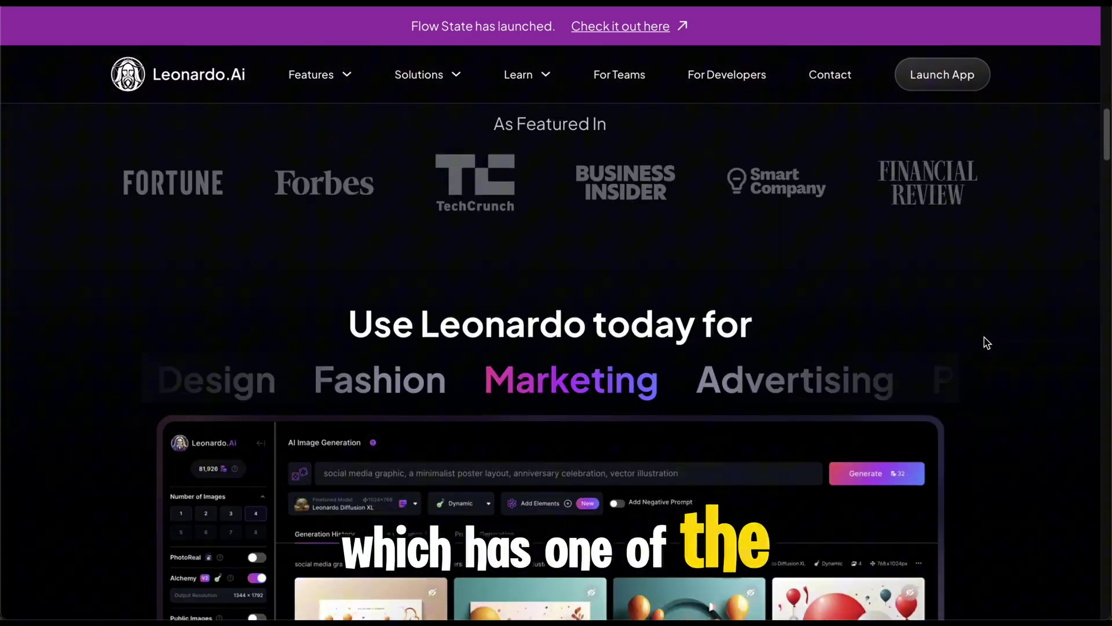
{"action": "scroll", "coordinate": [986, 340], "scroll_direction": "down", "scroll_amount": 4}
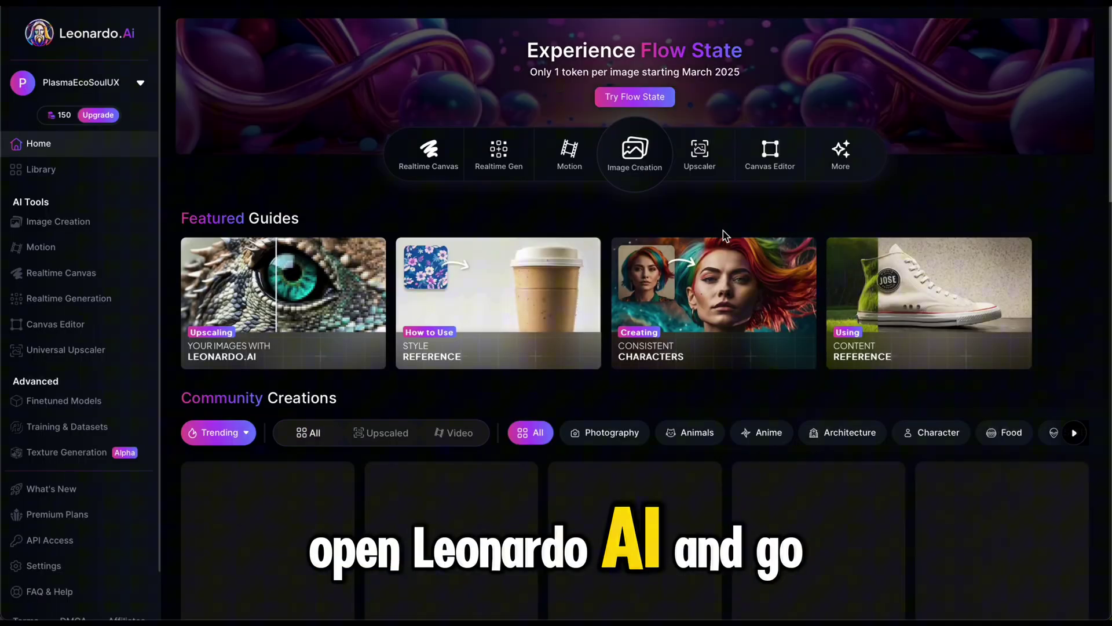
Open Image Creation with Cinematic style and 9:16 image dimensions
{"action": "left_click", "coordinate": [657, 173]}
{"action": "type", "text": "A majestic bird resembling an emu or ostrich, its entire body made of thick, translucent golden honey, standing in a sunlit meadow. The bird’s form is sculpted from viscous, dripping honey, with elongated strands stretching between its feathers, giving it a smooth yet textured, organic appearance. Its head and neck glisten in the sunlight, reflecting warm amber and golden hues. Honey slowly drips from its beak and feathers, pooling onto the lush grass below. The background consists of a softly blurred landscape with tall trees, their leaves glowing in the golden light of a late afternoon sun. The atmosphere is warm and dreamy, with a cinematic bokeh effect from the dappled sunlight filtering through the trees. The lighting is rich and dynamic, casting soft highlights and deep, golden reflections on the bird’s honey-textured body. The setting is a tranquil, open field with warm, earthy tones, and the entire scene radiates a surreal, magical realism style."}
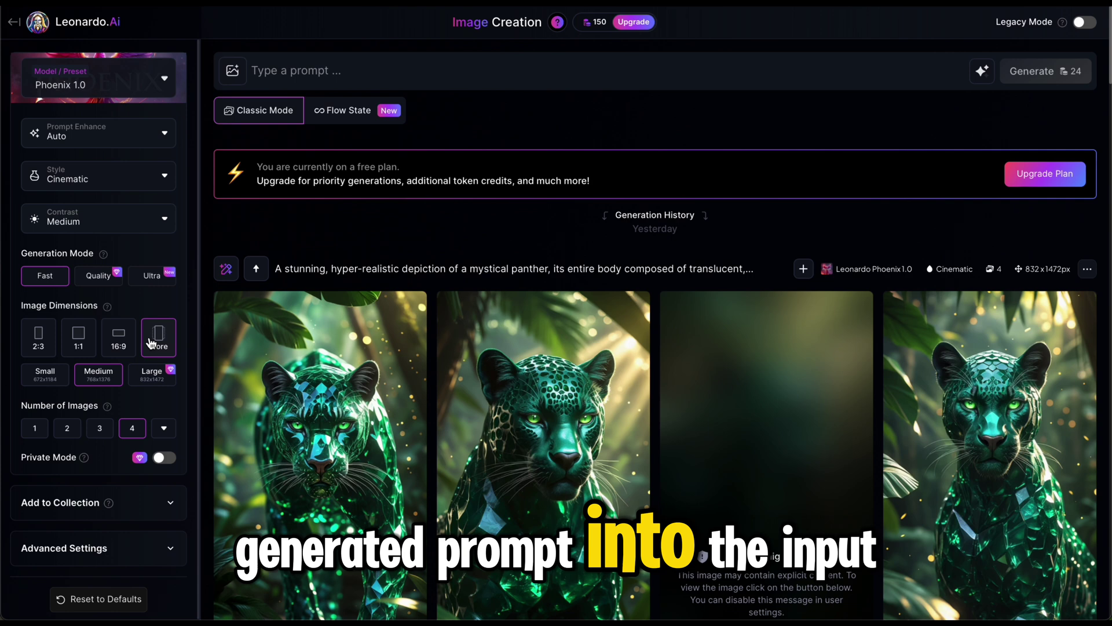
{"action": "left_click", "coordinate": [170, 328]}
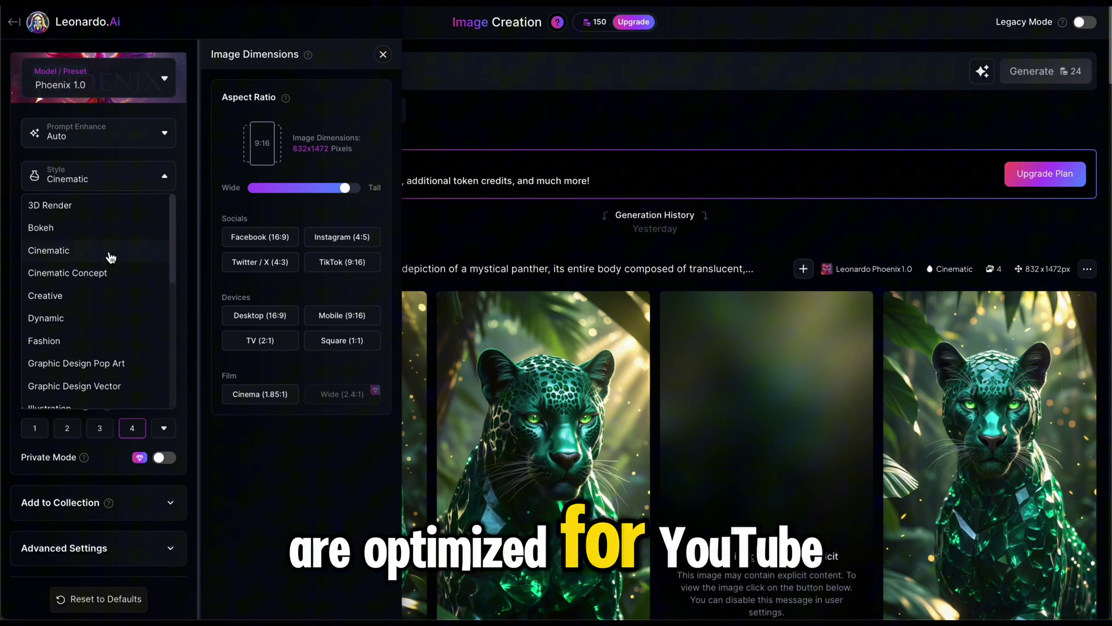
{"action": "left_click", "coordinate": [111, 256]}
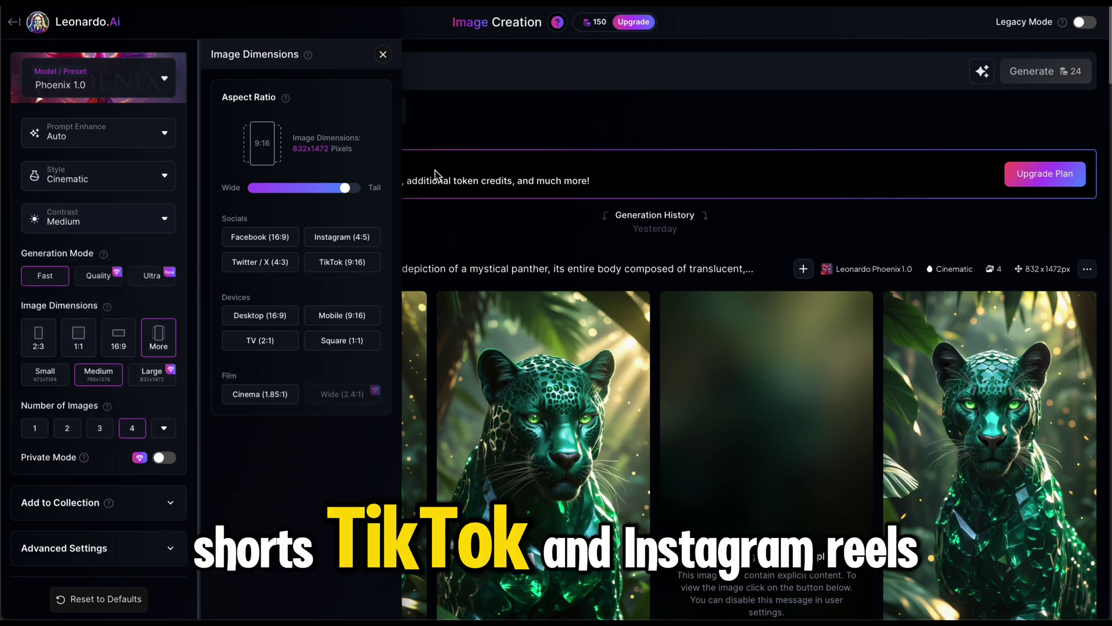
{"action": "left_click", "coordinate": [487, 83]}
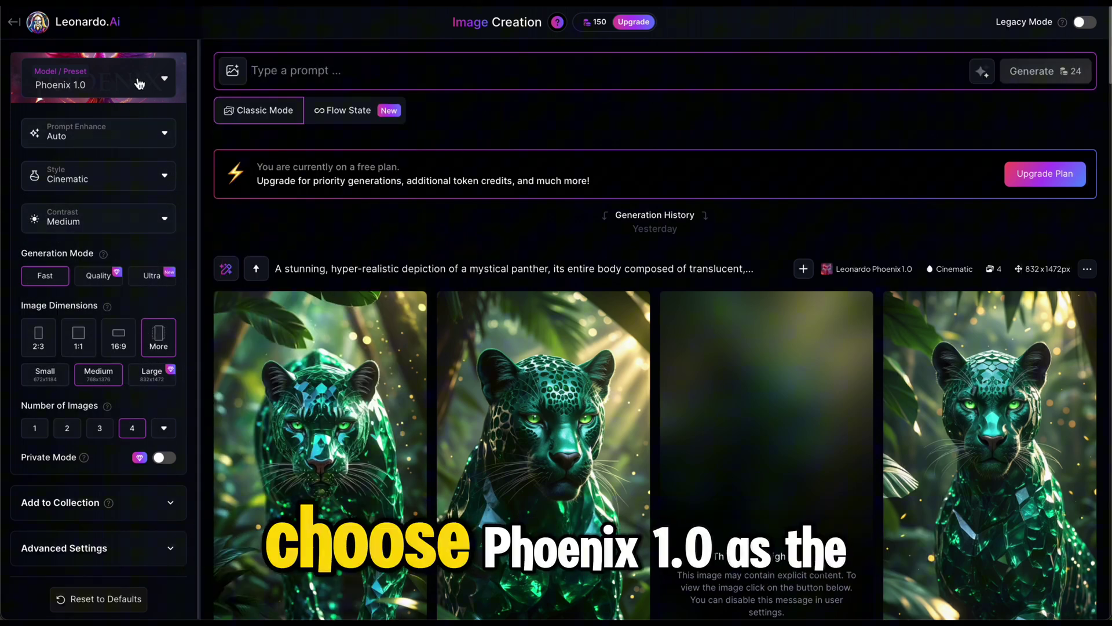
Keep the Phoenix 1.0 model and paste the honey-bird prompt
{"action": "left_click", "coordinate": [139, 84]}
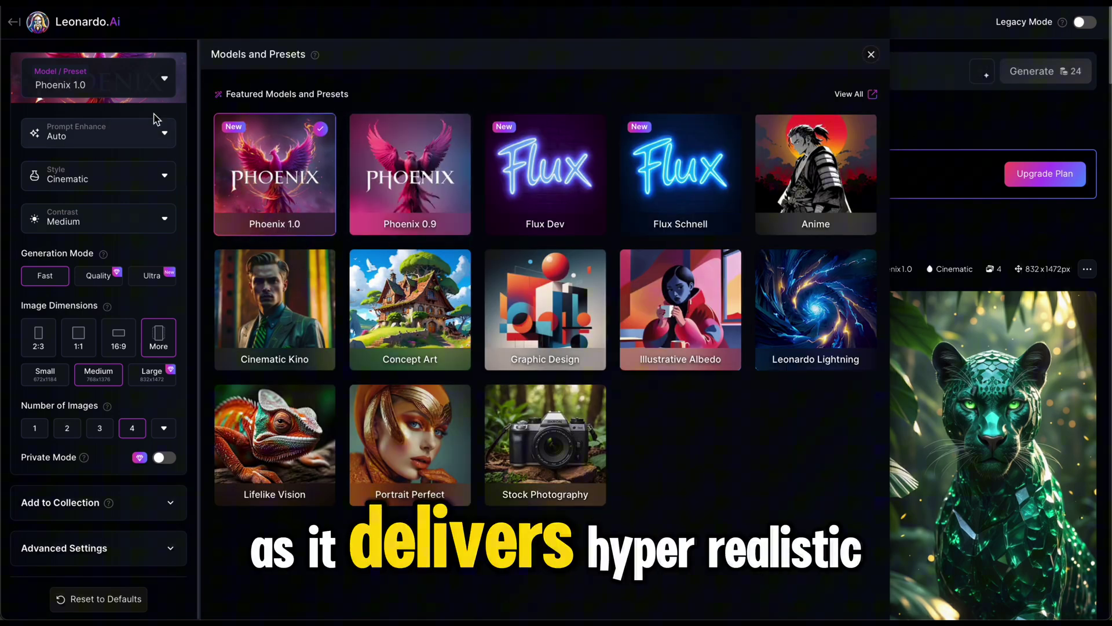
{"action": "left_click", "coordinate": [152, 91]}
{"action": "left_click", "coordinate": [376, 71]}
{"action": "type", "text": "A majestic bird resembling an emu or ostrich, its entire body made of thick, translucent golden honey, standing in a sunlit meadow. The bird’s form is sculpted from viscous, dripping honey, with elongated strands stretching between its feathers, giving it a smooth yet textured, organic appearance. Its head and neck glisten in the sunlight, reflecting warm amber and golden hues. Honey slowly drips from its beak and feathers, pooling onto the lush grass below. The background consists of a softly blurred landscape with tall trees, their leaves glowing in the golden light of a late afternoon sun. The atmosphere is warm and dreamy, with a cinematic bokeh effect from the dappled sunlight filtering through the trees. The lighting is rich and dynamic, casting soft highlights and deep, golden reflections on the bird’s honey-textured body. The setting is a tranquil, open field with warm, earthy tones, and the entire scene radiates a surreal, magical realism style."}
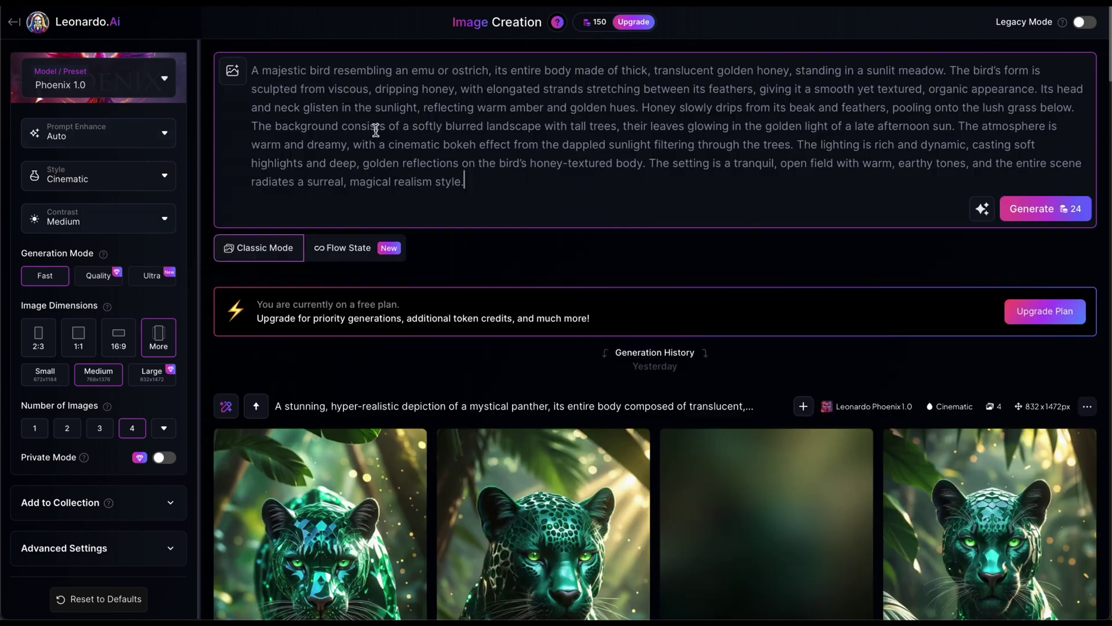
Generate a first batch of images from the honey-bird prompt
{"action": "left_click", "coordinate": [1048, 214]}
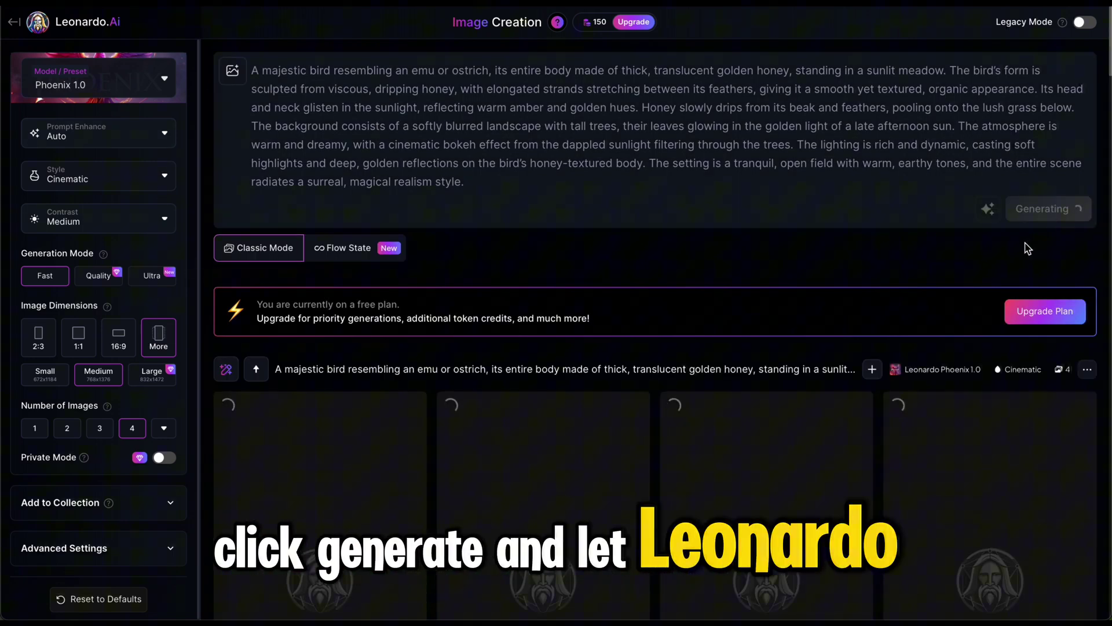
{"action": "scroll", "coordinate": [773, 246], "scroll_direction": "down", "scroll_amount": 4}
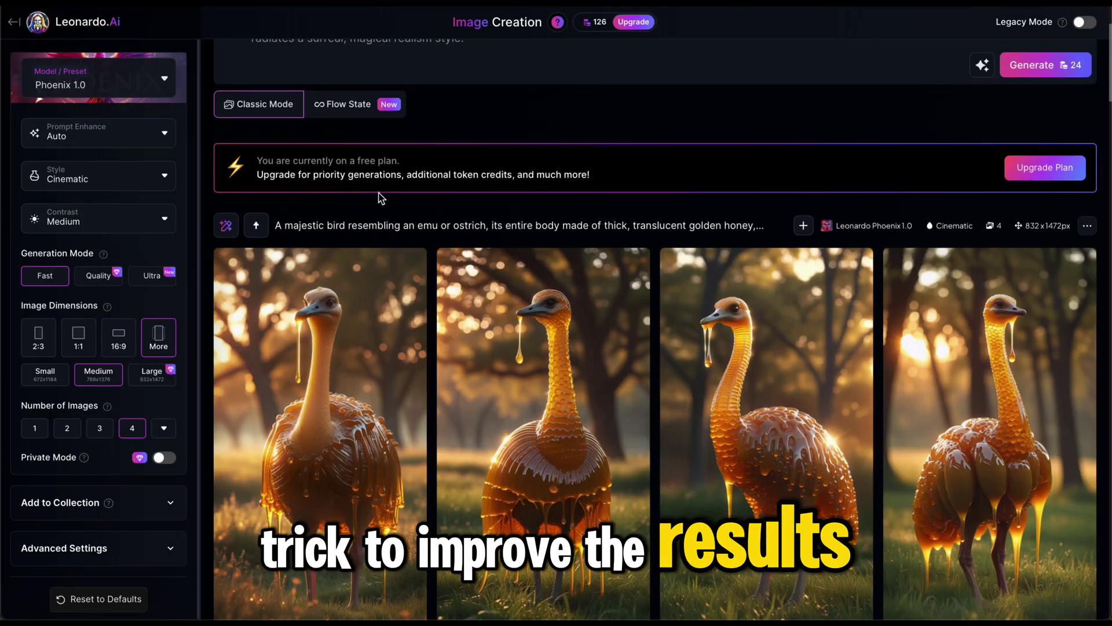
{"action": "scroll", "coordinate": [381, 198], "scroll_direction": "up", "scroll_amount": 5}
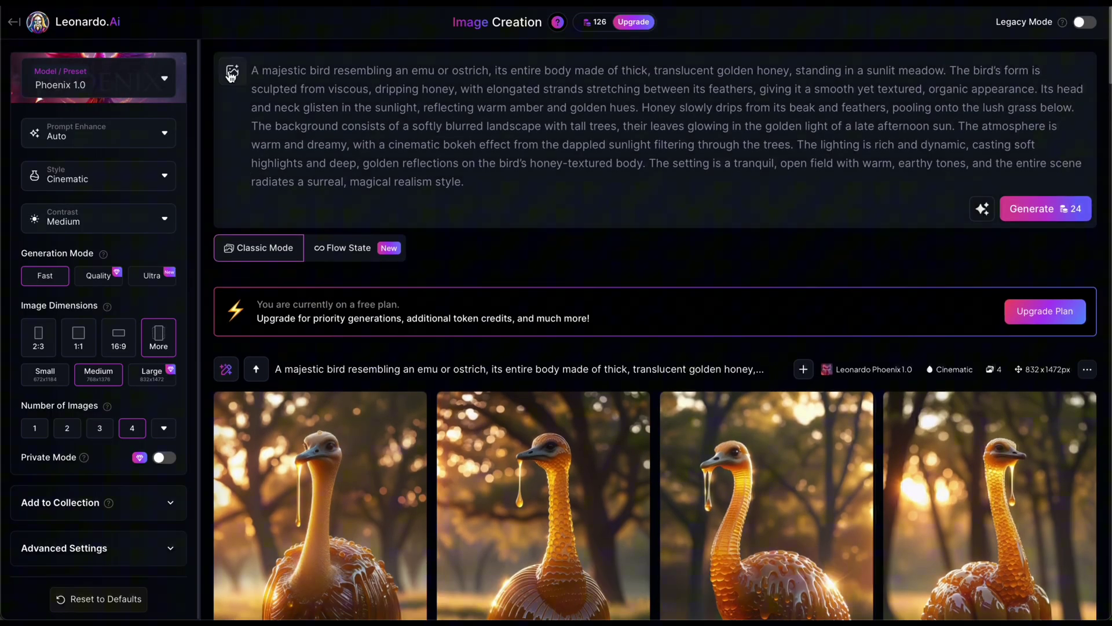
Add the screenshot as Image to Image guidance at strength 0.60 and regenerate
{"action": "left_click", "coordinate": [233, 70]}
{"action": "left_click", "coordinate": [321, 224]}
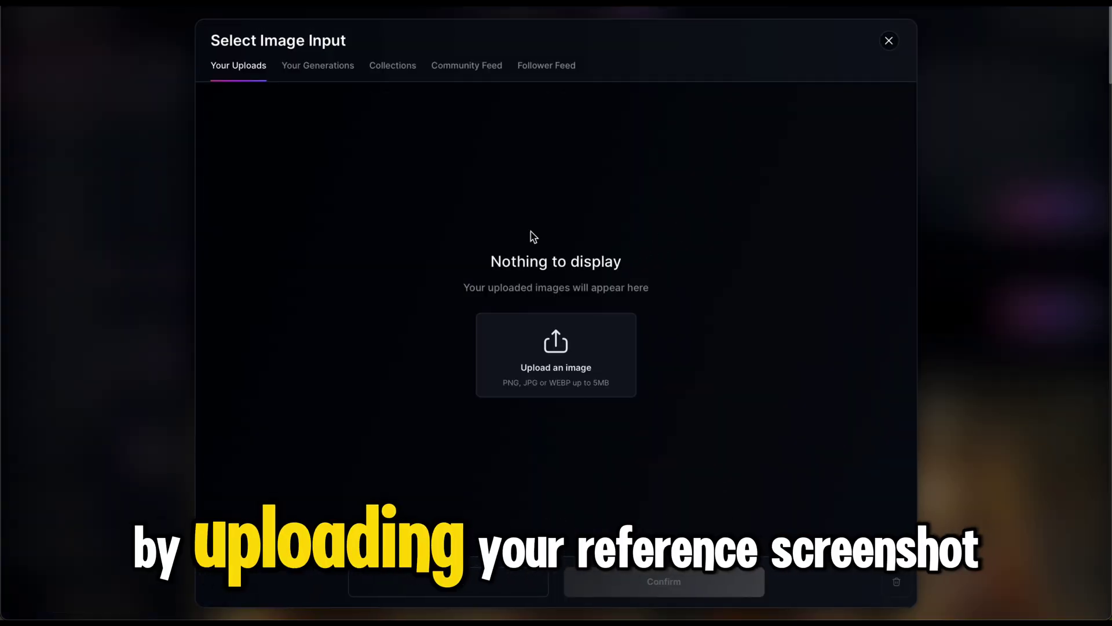
{"action": "left_click", "coordinate": [578, 346]}
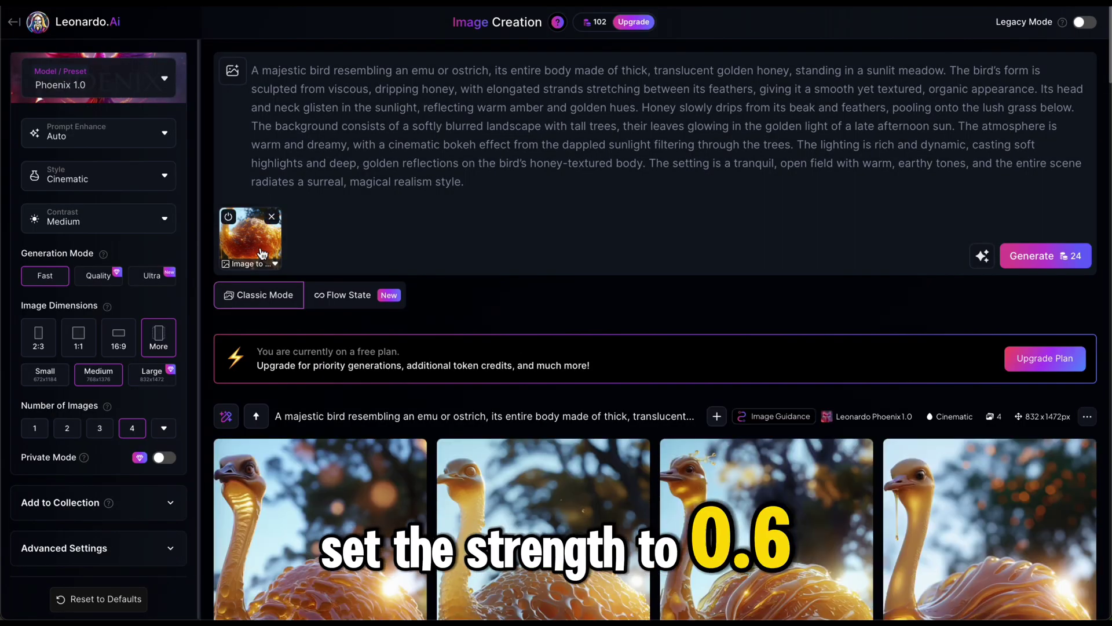
{"action": "left_click", "coordinate": [260, 253]}
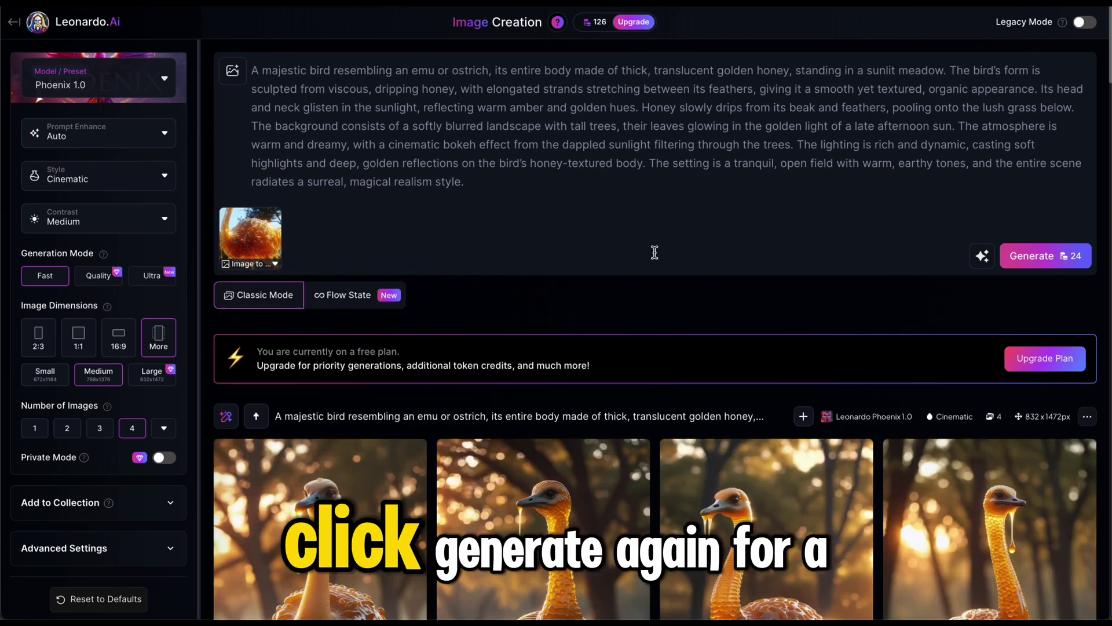
{"action": "left_click", "coordinate": [1051, 261]}
{"action": "scroll", "coordinate": [844, 353], "scroll_direction": "down", "scroll_amount": 3}
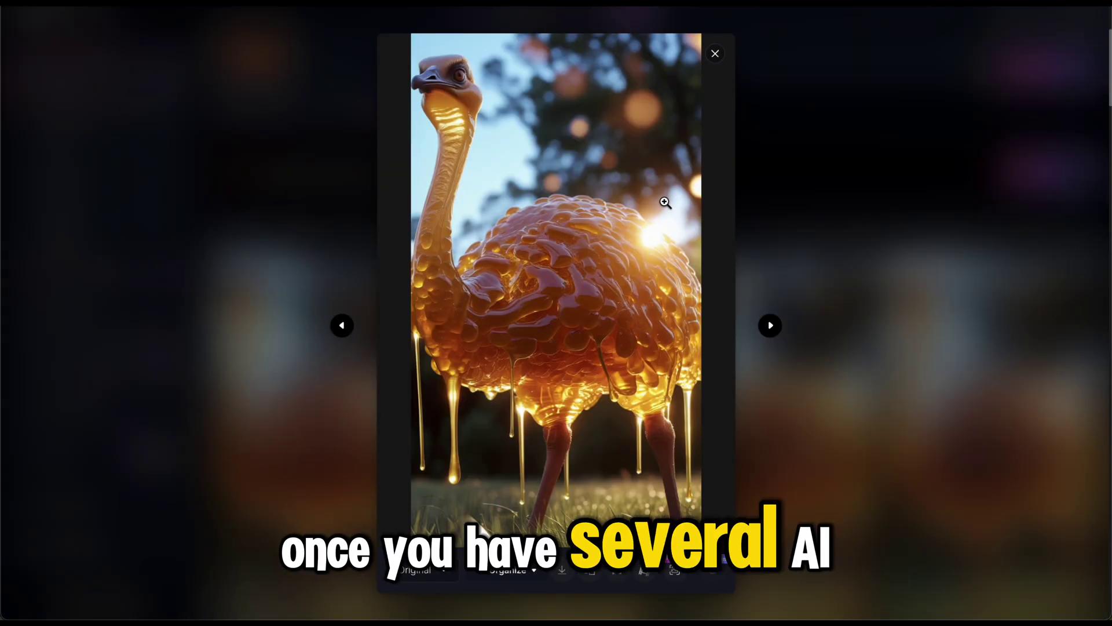
Step through the next two generated honey ostrich images
{"action": "left_click", "coordinate": [770, 327]}
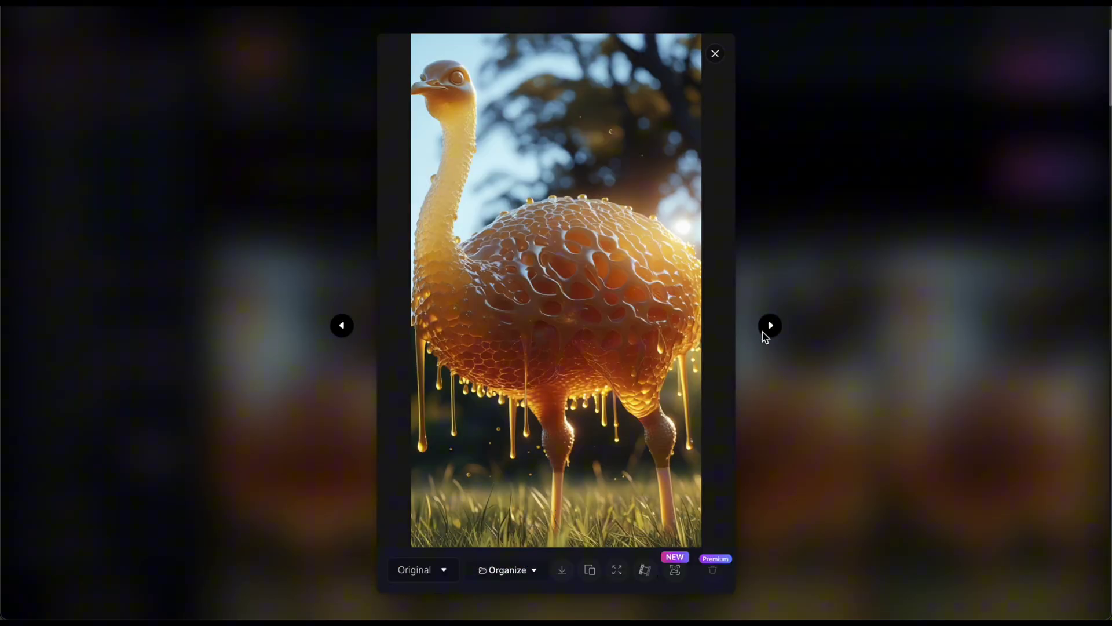
{"action": "left_click", "coordinate": [770, 326]}
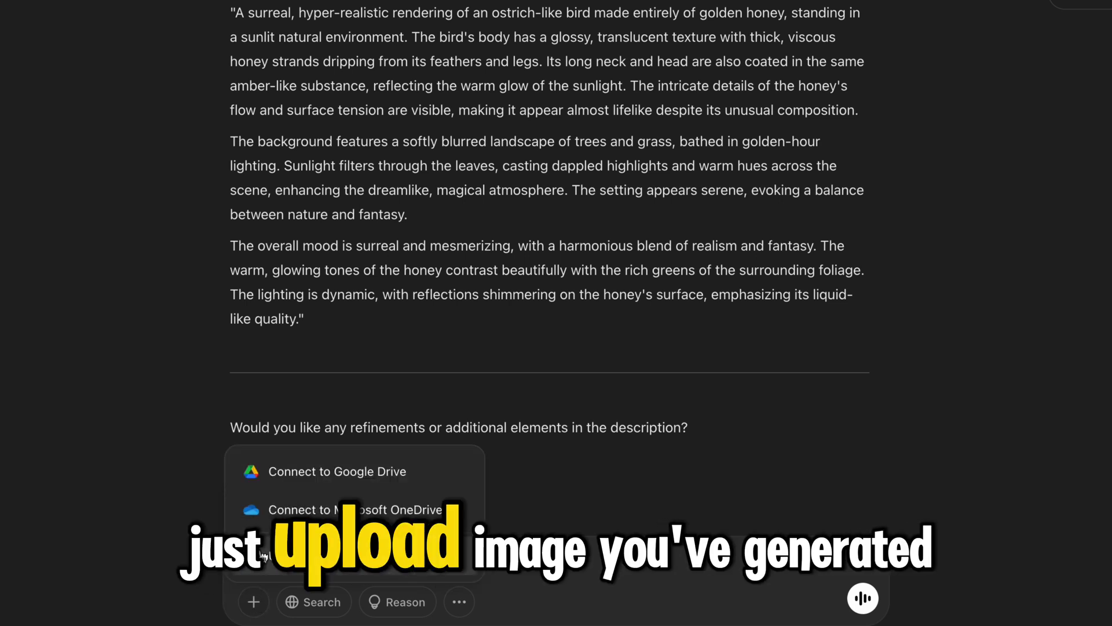
Attach the generated image and send the Hailuo AI animation-prompt request
{"action": "left_click", "coordinate": [264, 556]}
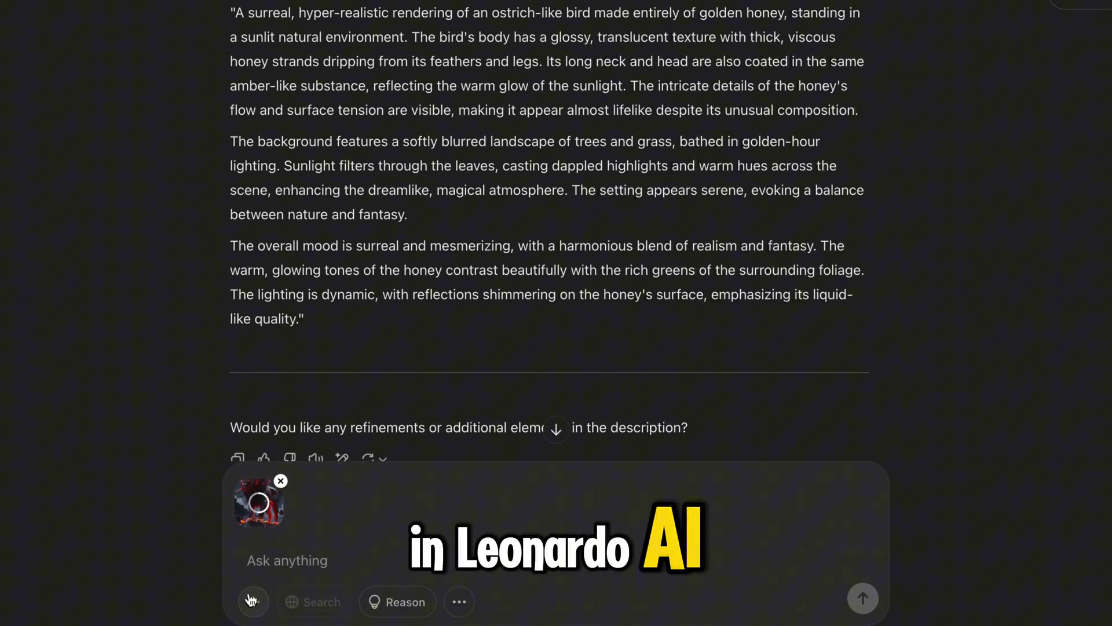
{"action": "key", "text": "ctrl+v"}
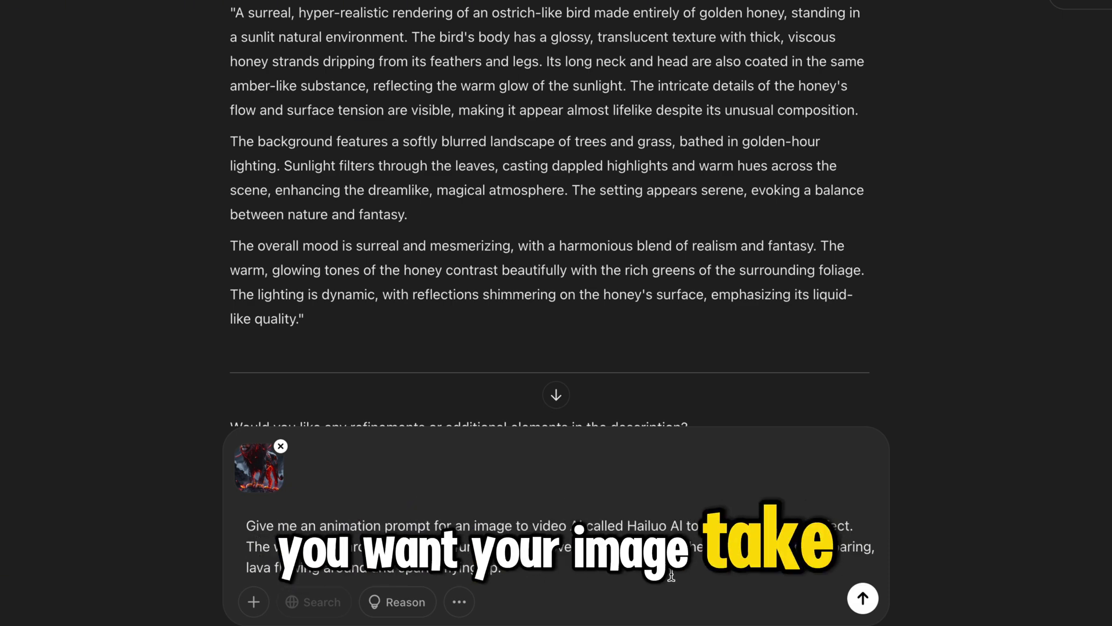
{"action": "left_click", "coordinate": [852, 604]}
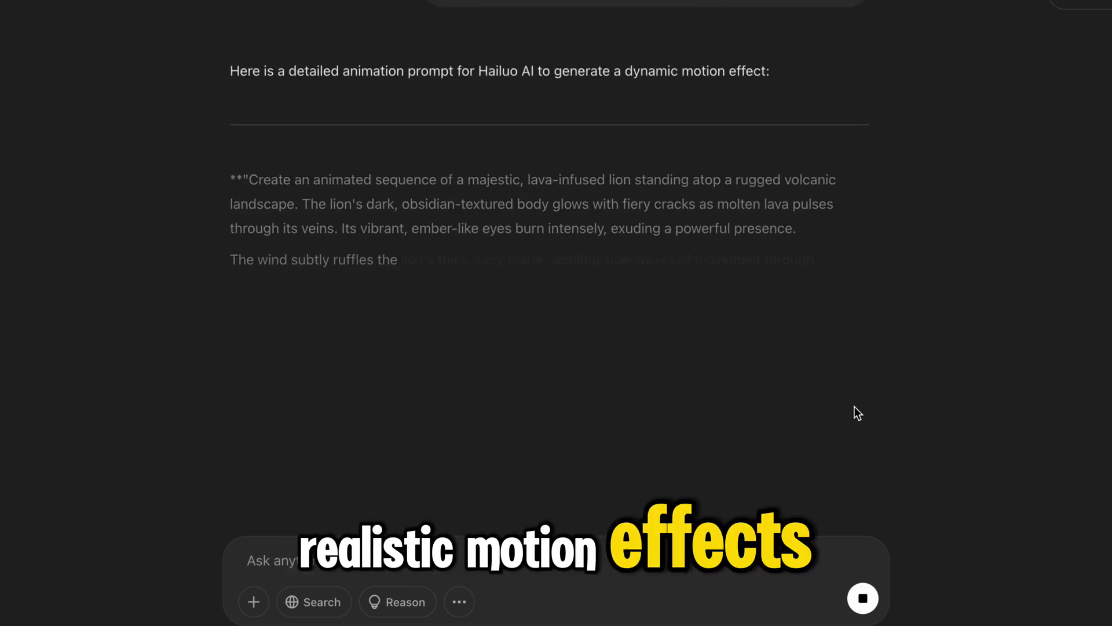
{"action": "scroll", "coordinate": [759, 346], "scroll_direction": "down", "scroll_amount": 4}
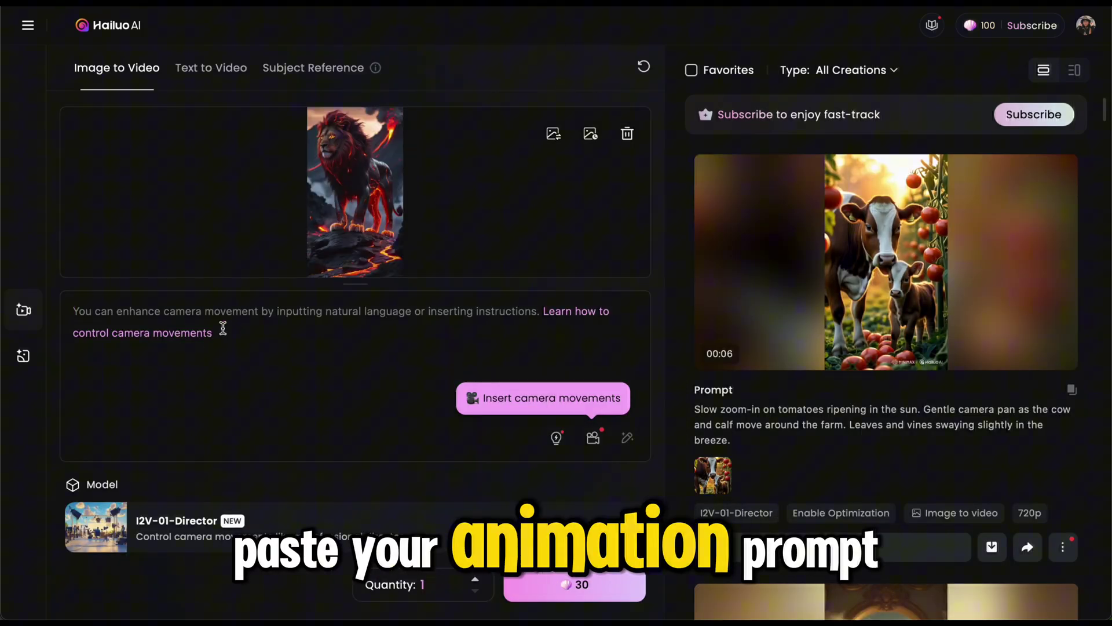
Paste the lava-lion animation prompt into Hailuo AI's Image to Video prompt box
{"action": "key", "text": "ctrl+v"}
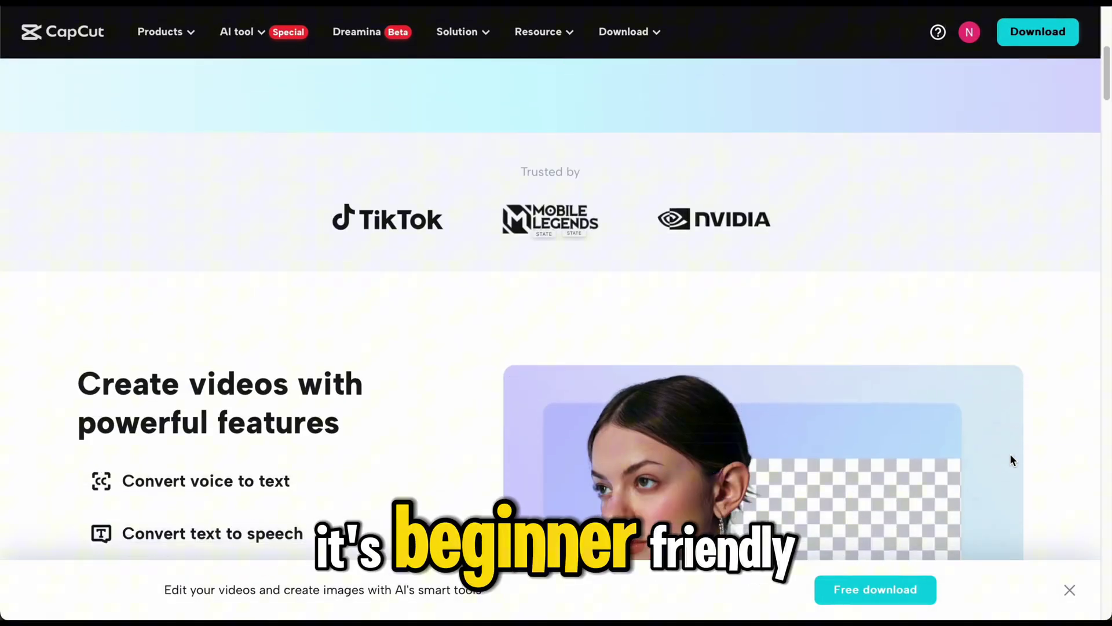
{"action": "scroll", "coordinate": [1012, 460], "scroll_direction": "down", "scroll_amount": 10}
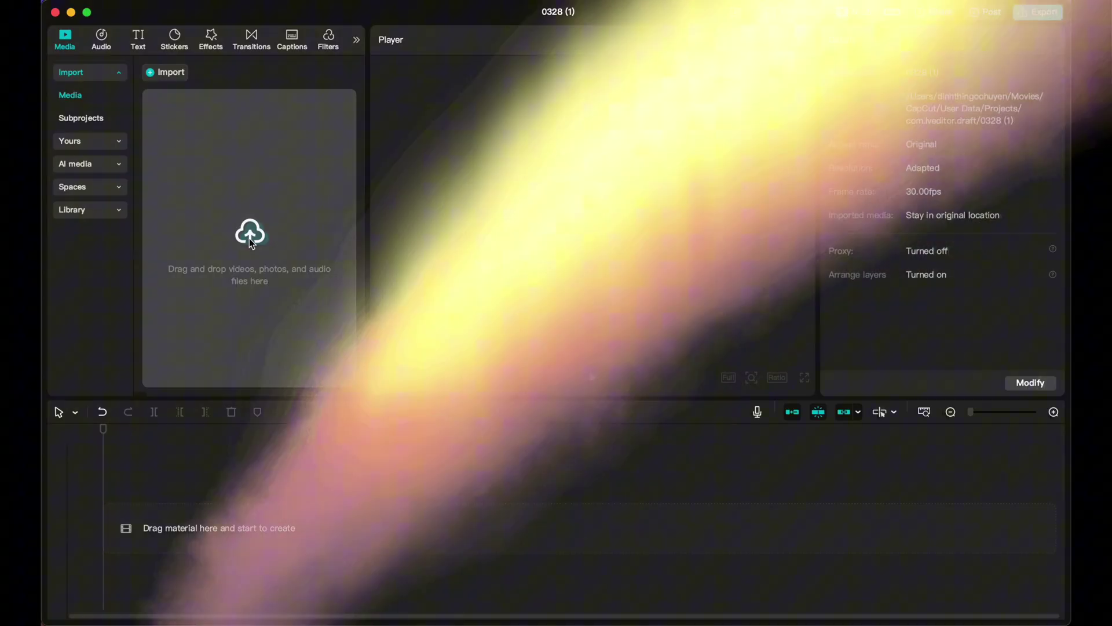
Import the six MP4 clips into CapCut and start the export
{"action": "left_click", "coordinate": [249, 235]}
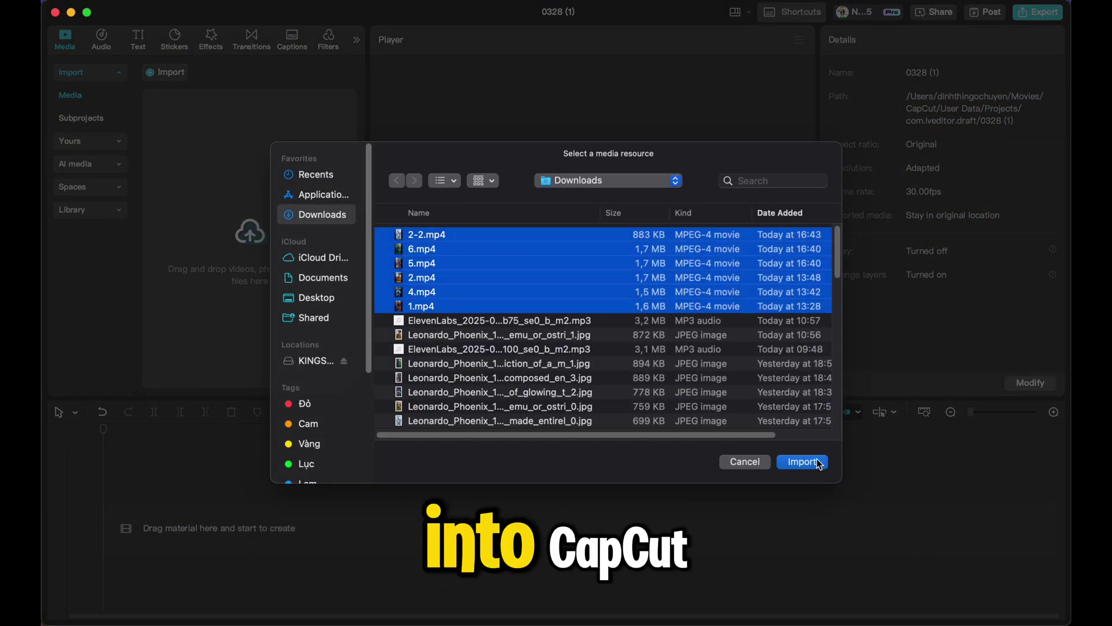
{"action": "left_click", "coordinate": [802, 461]}
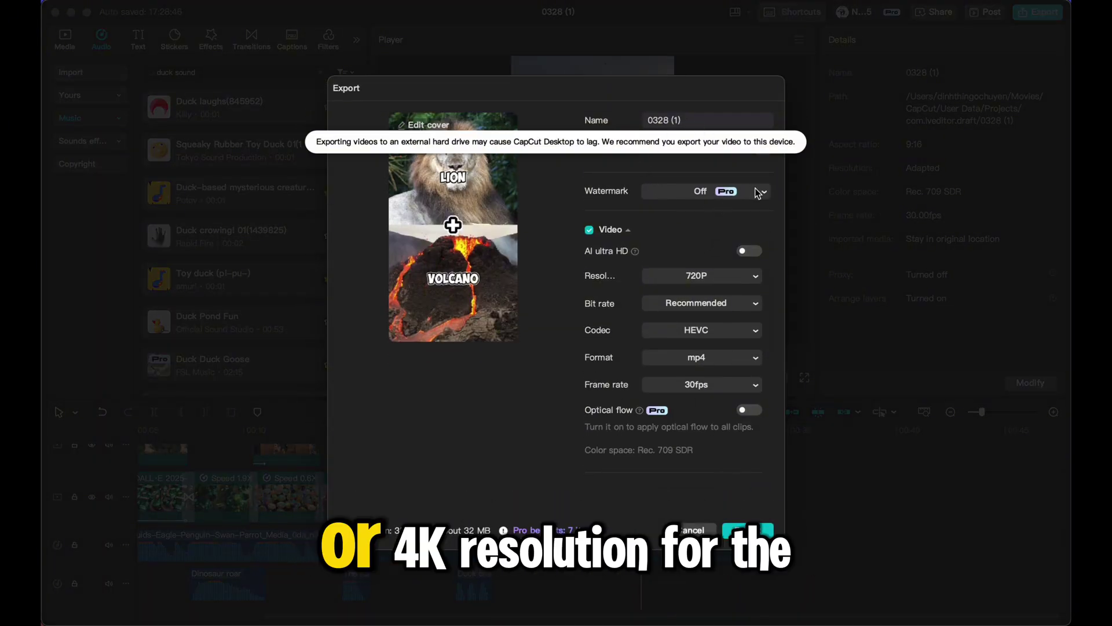
{"action": "left_click", "coordinate": [754, 529]}
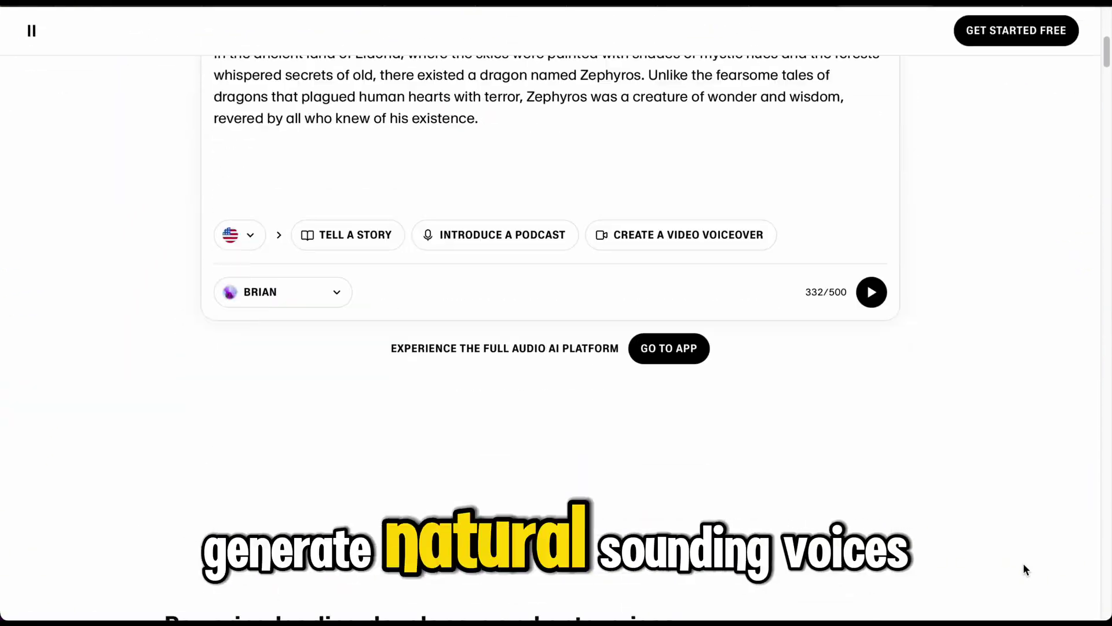
{"action": "scroll", "coordinate": [1024, 568], "scroll_direction": "down", "scroll_amount": 10}
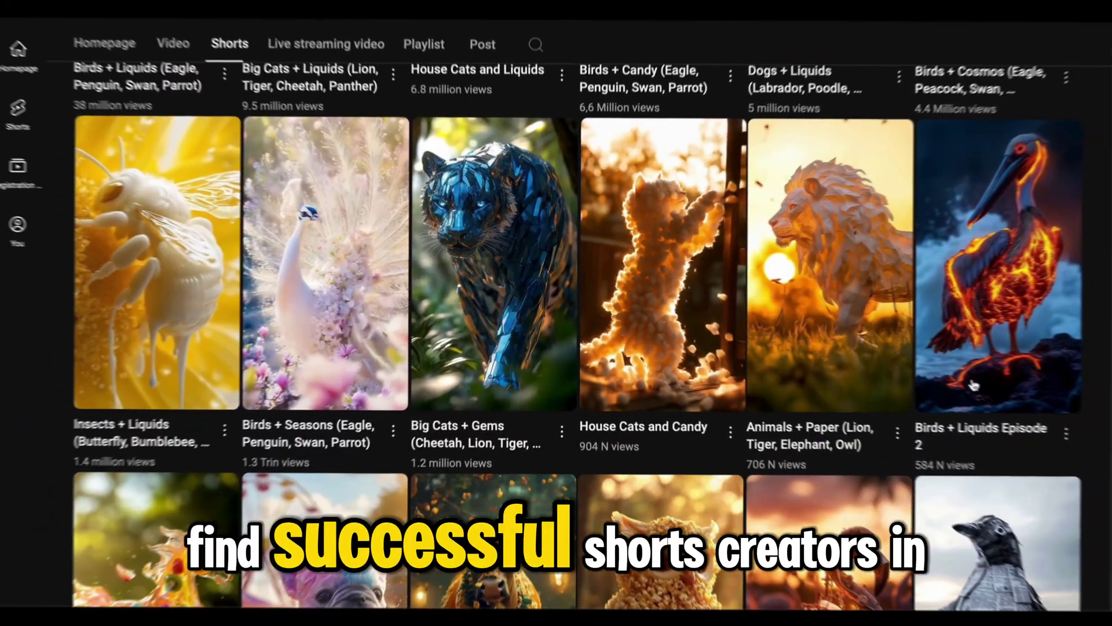
{"action": "scroll", "coordinate": [556, 313], "scroll_direction": "down", "scroll_amount": 5}
{"action": "scroll", "coordinate": [1024, 369], "scroll_direction": "down", "scroll_amount": 5}
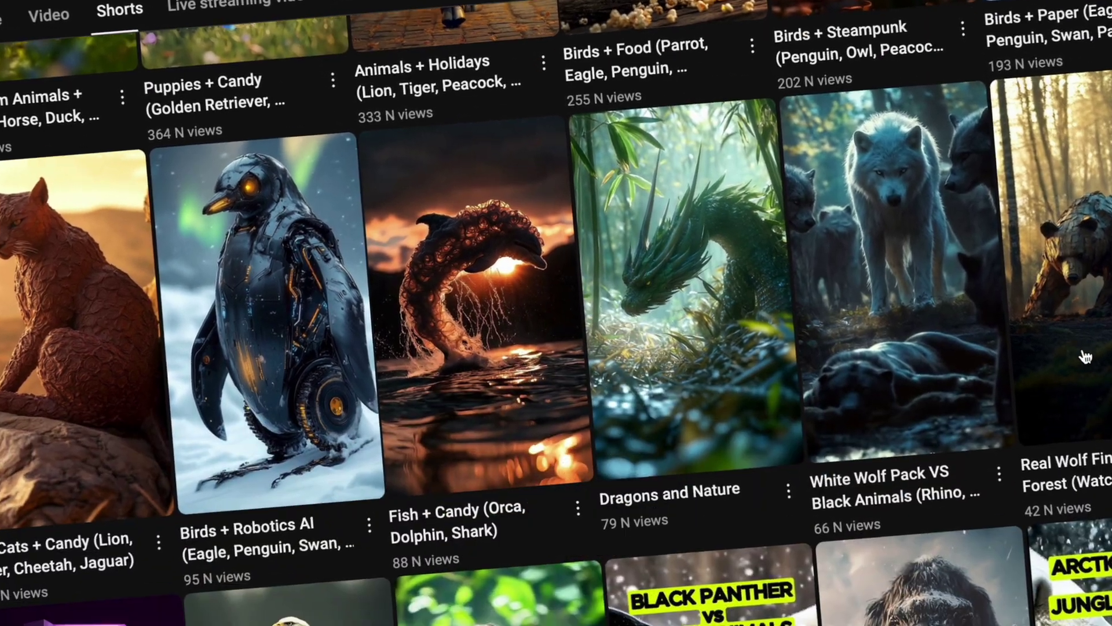
{"action": "scroll", "coordinate": [1090, 354], "scroll_direction": "down", "scroll_amount": 5}
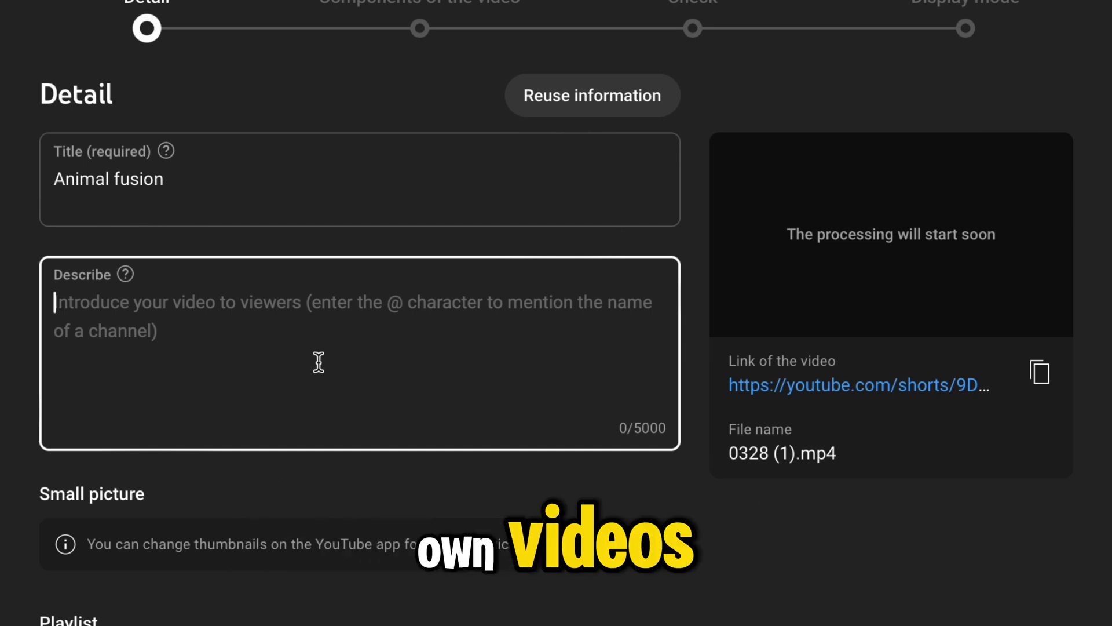
Paste the #animals through #wildlife hashtags into the description, then add an @-mention of a related channel
{"action": "key", "text": "ctrl+v"}
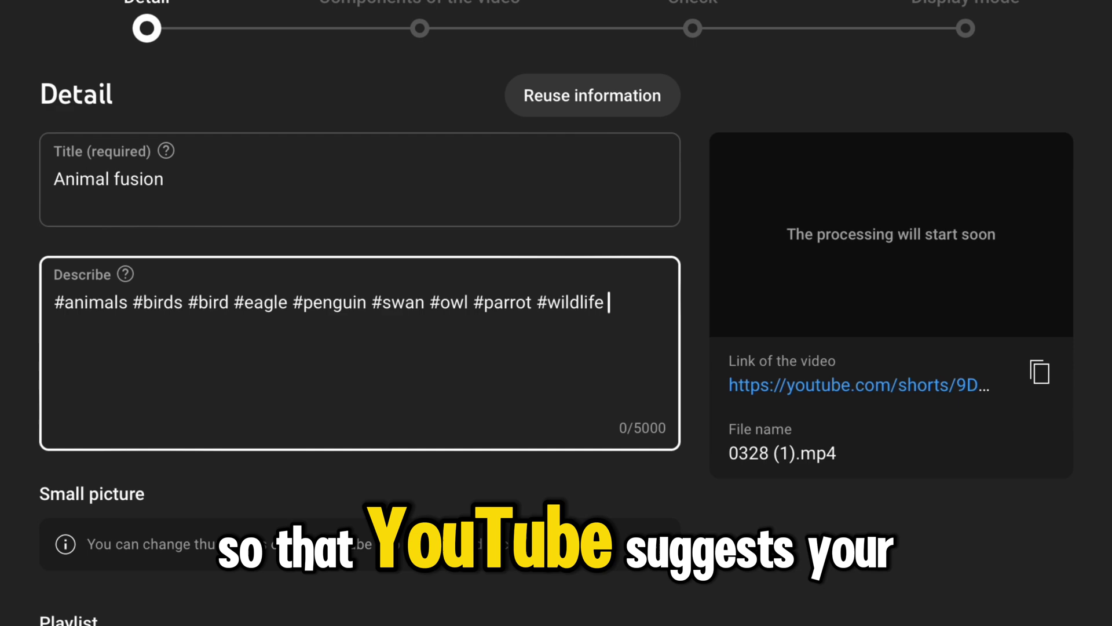
{"action": "type", "text": "@Pawprint"}
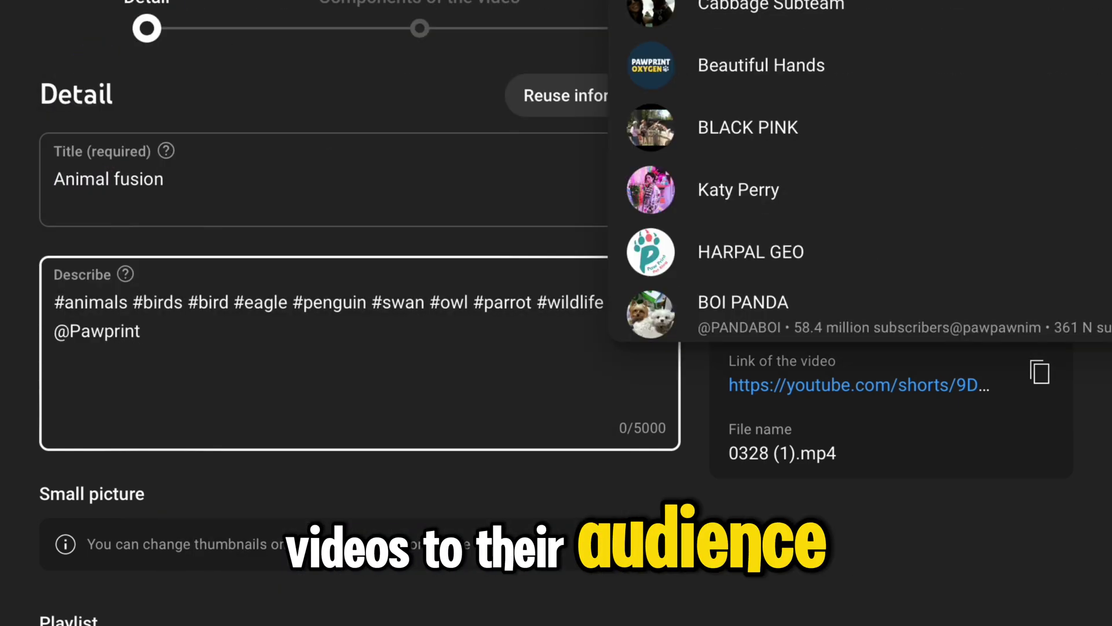
{"action": "type", "text": "pro"}
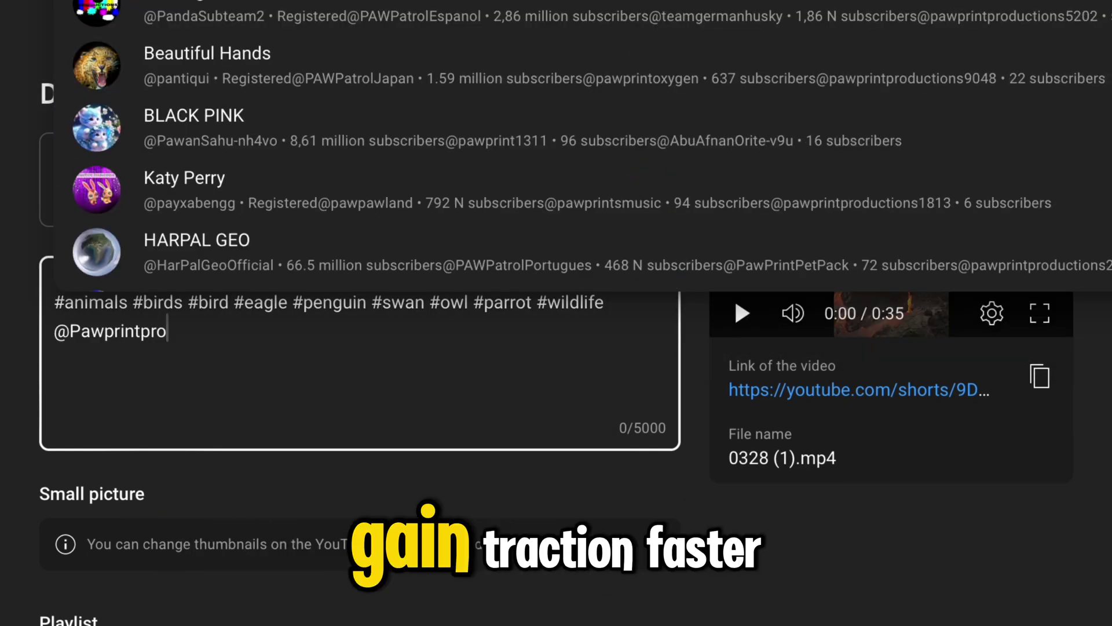
{"action": "type", "text": "duction"}
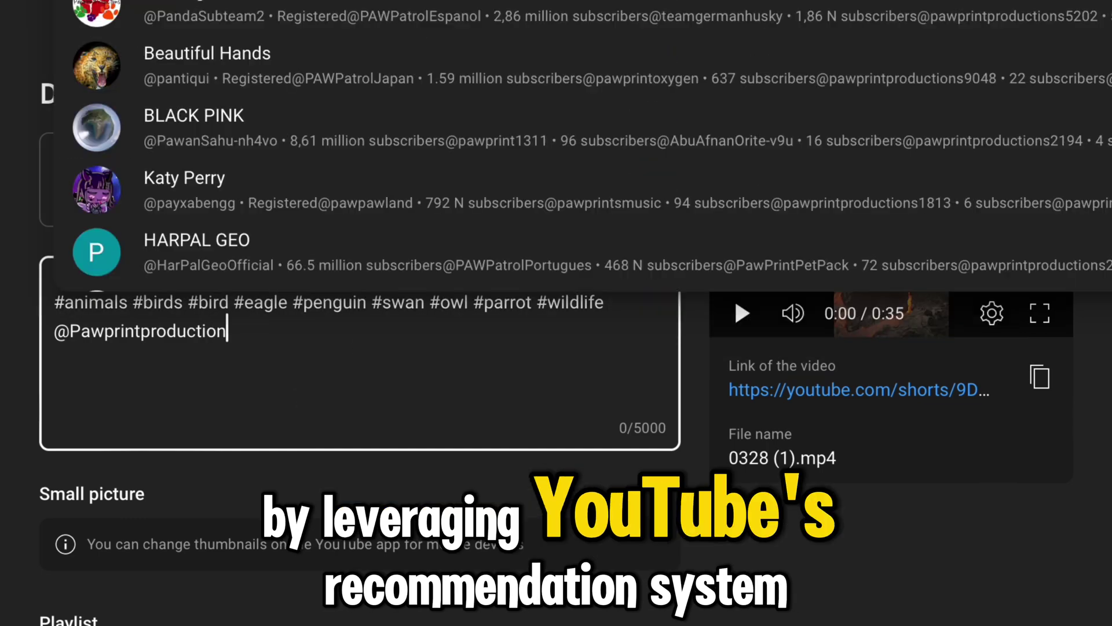